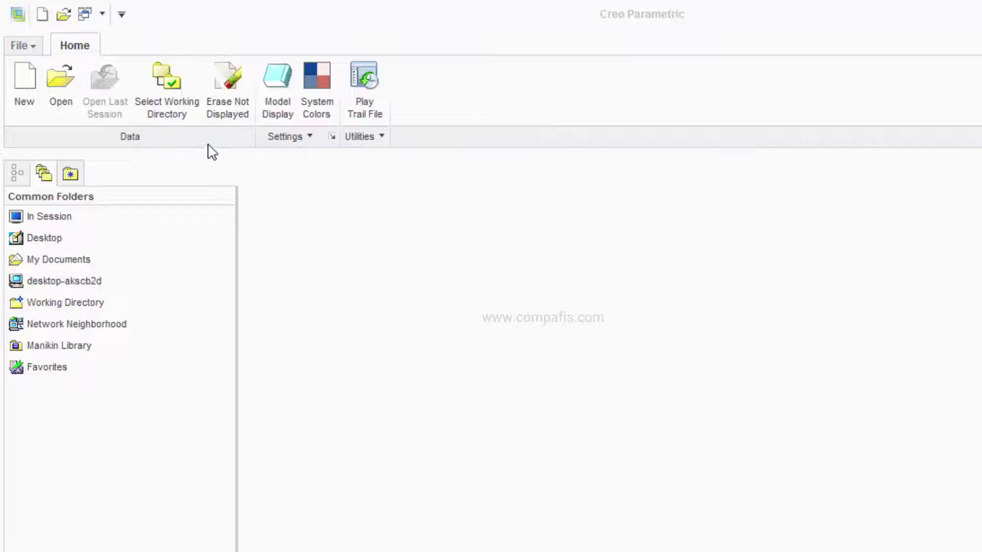
# - Create a folder named "Open Coil Spring" on the Desktop and set it as the working directory
pyautogui.click(166, 108)
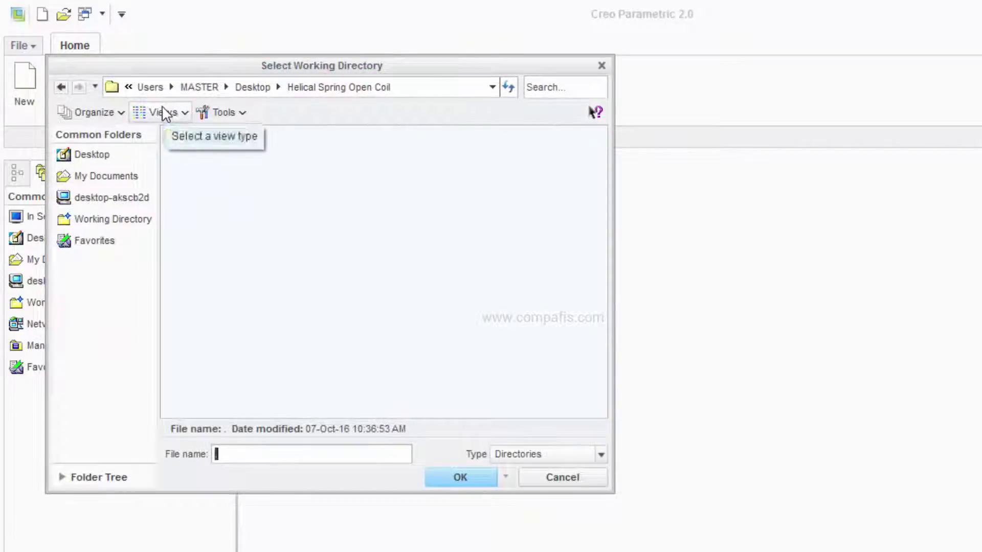
pyautogui.click(115, 156)
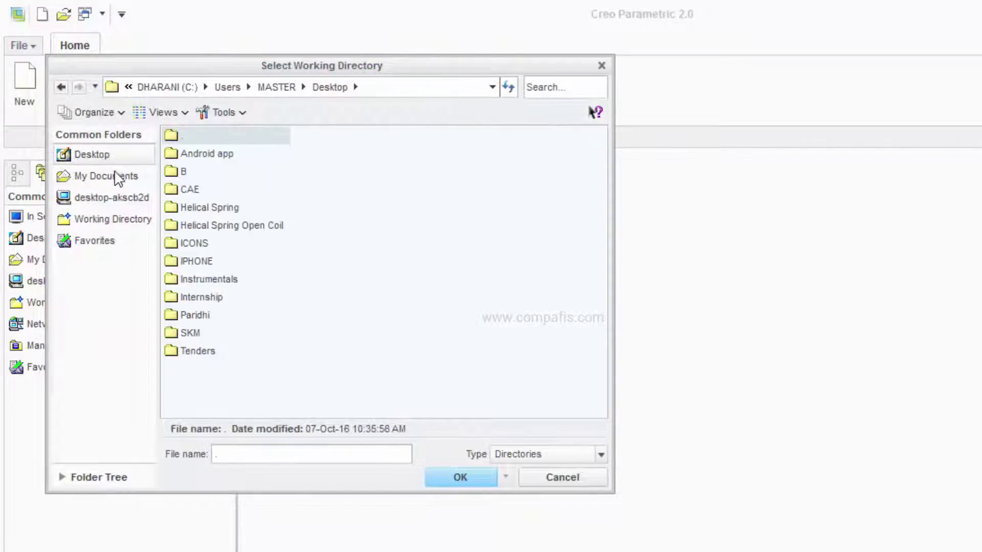
pyautogui.rightClick(279, 385)
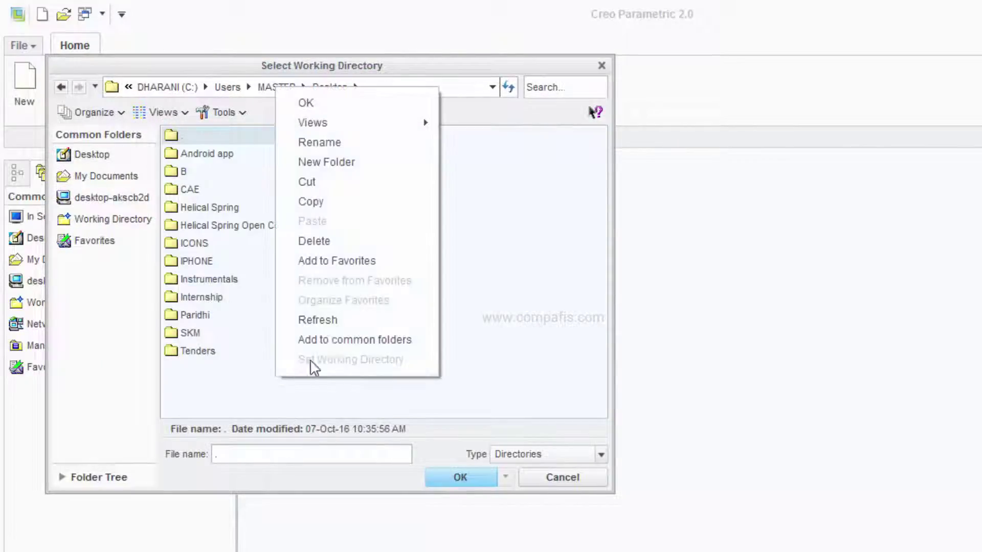
pyautogui.click(349, 173)
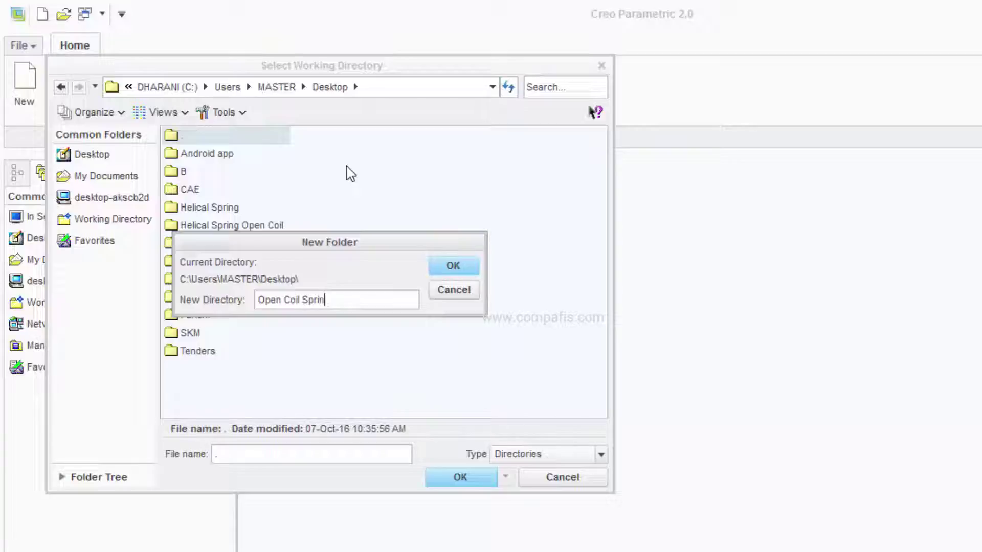
pyautogui.press('Return')
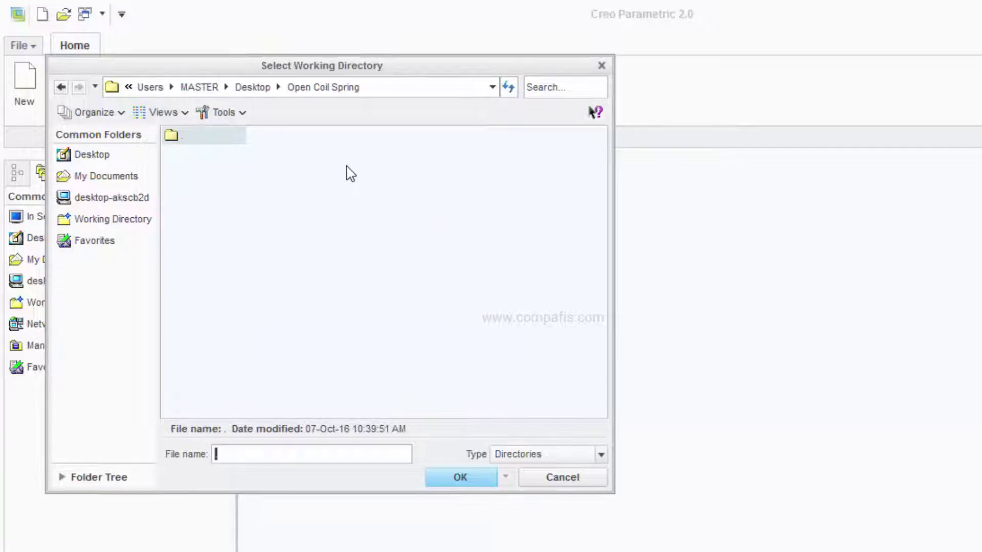
pyautogui.click(445, 475)
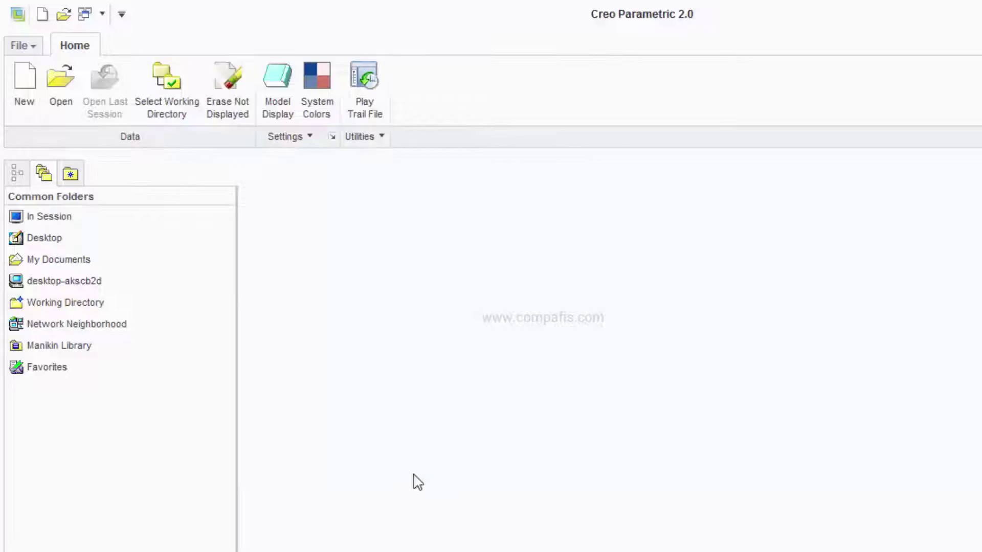
# - Create a new solid part named Helical_Spring_Open_Coil without using the default template
pyautogui.click(21, 92)
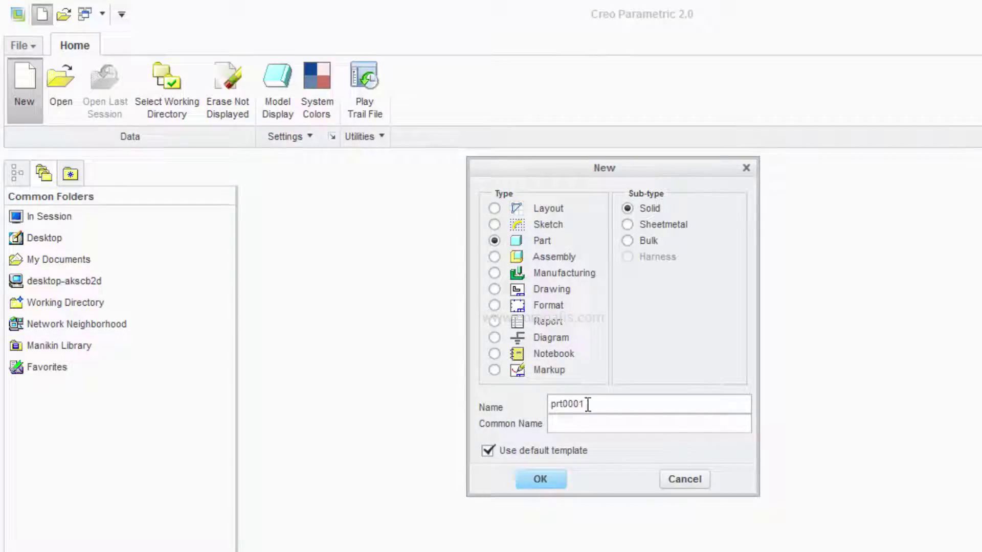
pyautogui.moveTo(587, 404); pyautogui.dragTo(500, 382)
pyautogui.write('Helical_Spring_Open_Co')
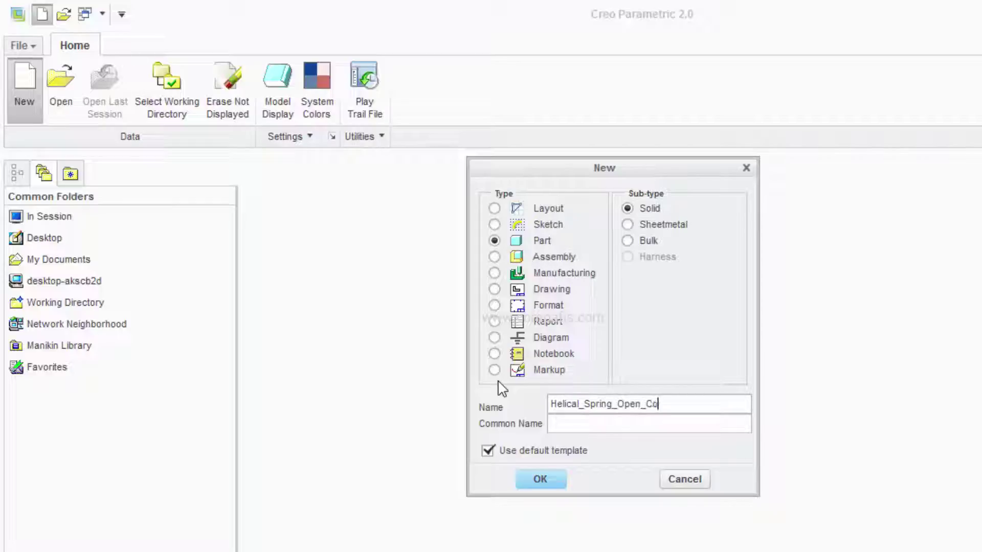
pyautogui.click(509, 451)
pyautogui.click(530, 482)
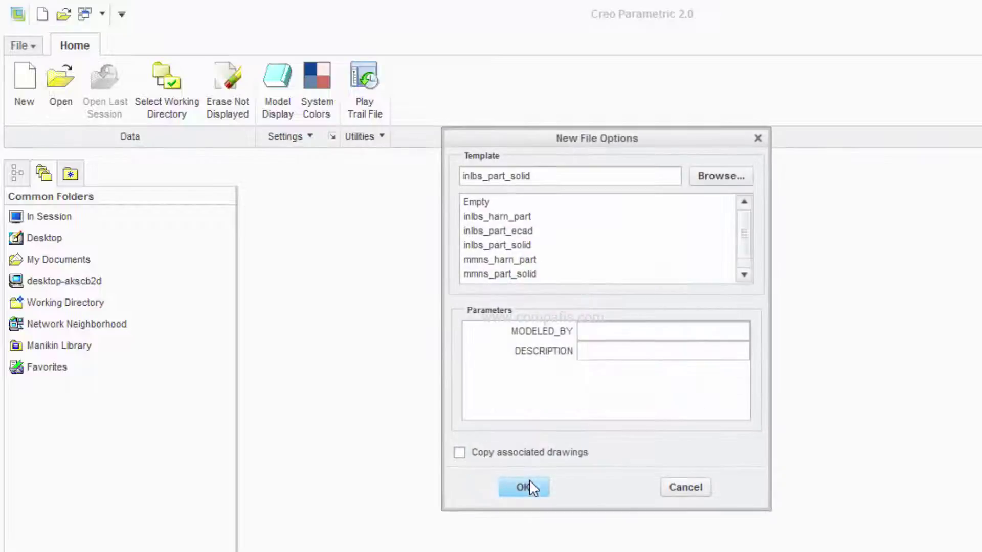
# - Choose the mmns_part_solid template, fill in the modeller's name and the description "compafis.com", and create the part
pyautogui.click(503, 275)
pyautogui.click(595, 330)
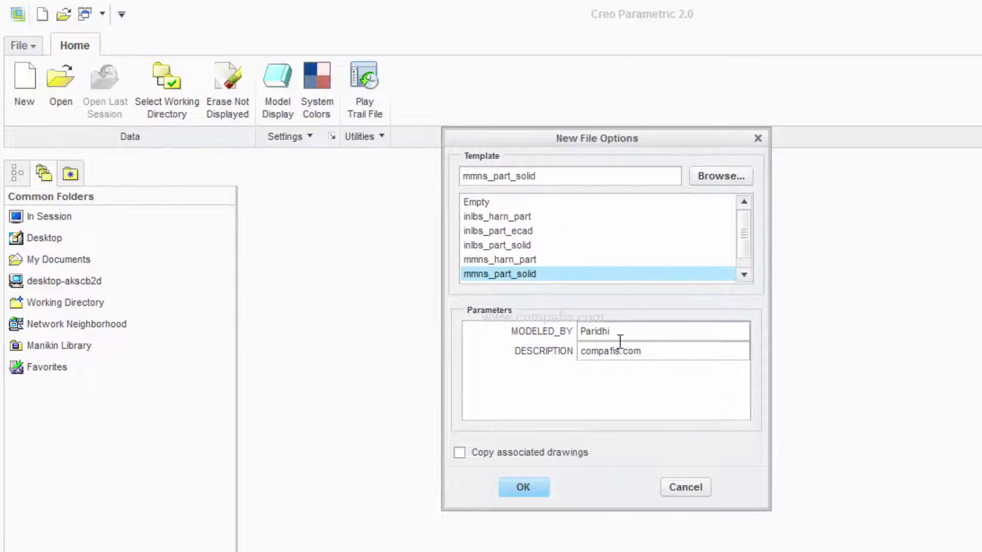
pyautogui.click(521, 489)
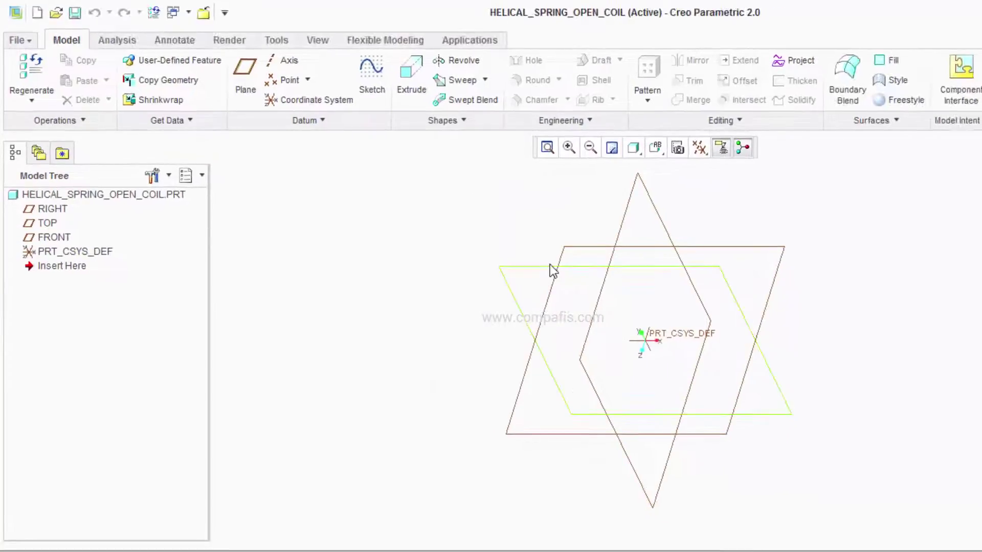
# - Sketch a vertical line about 491 mm long on the FRONT plane, about 168 mm right of the vertical reference, in a plane-normal view
pyautogui.click(550, 265)
pyautogui.click(374, 97)
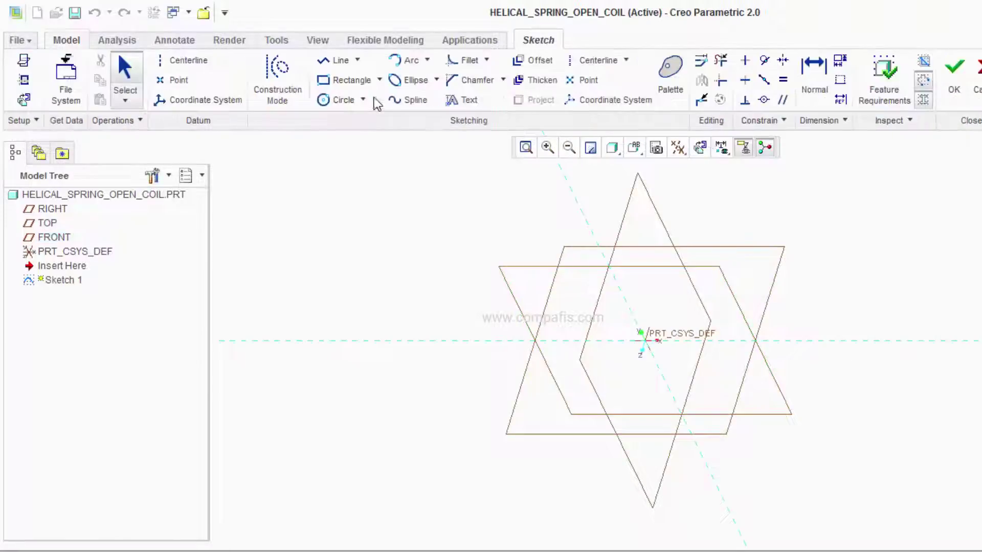
pyautogui.click(701, 148)
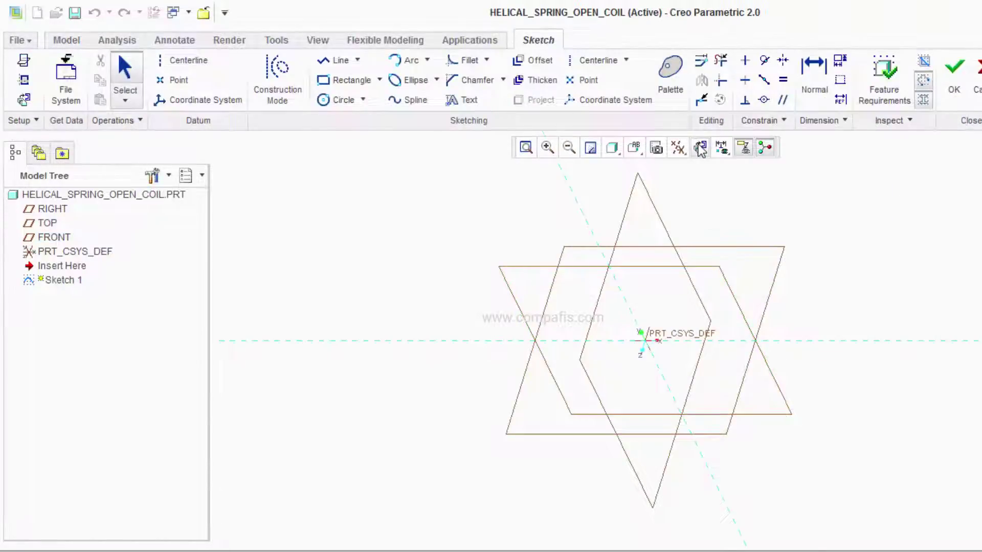
pyautogui.click(328, 60)
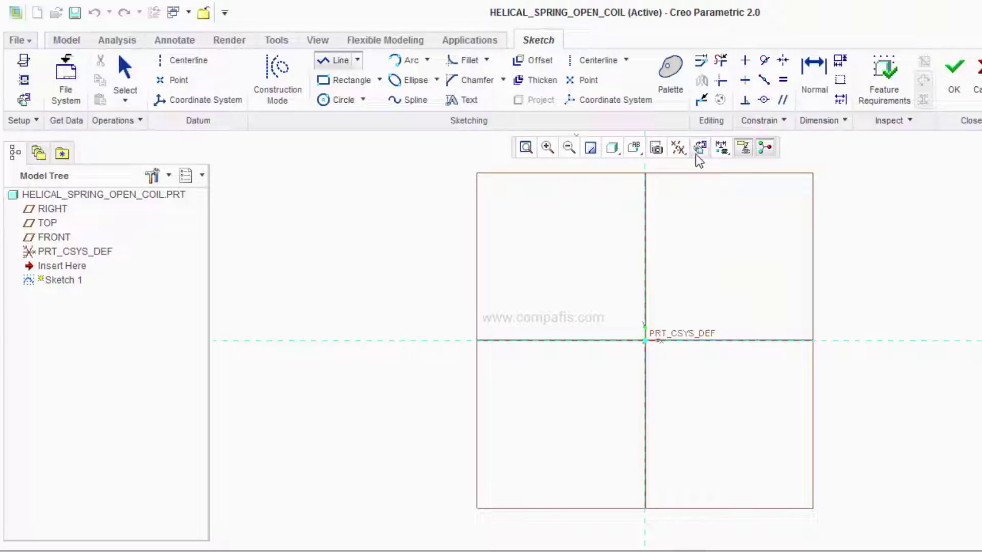
pyautogui.click(756, 175)
pyautogui.click(756, 500)
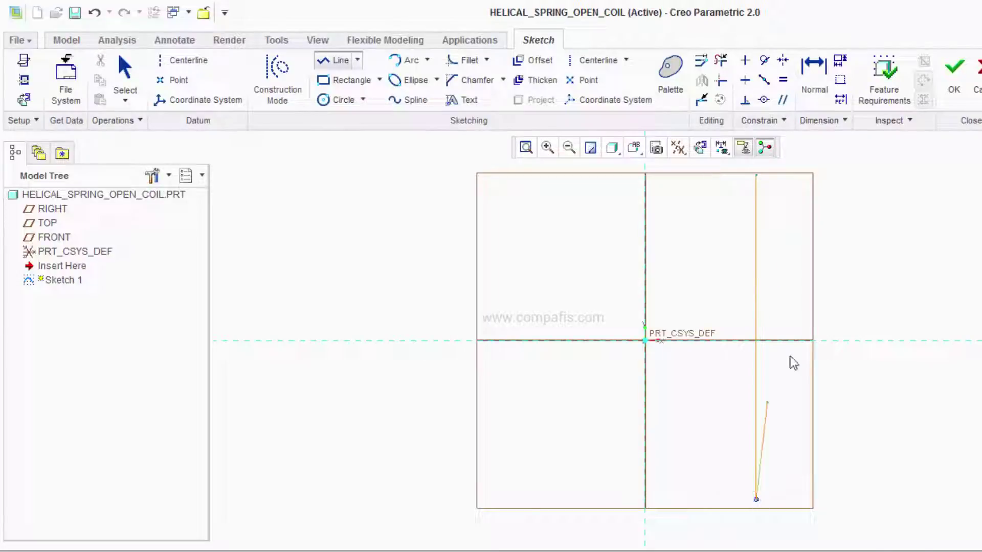
pyautogui.middleClick(830, 302)
pyautogui.middleClick(831, 302)
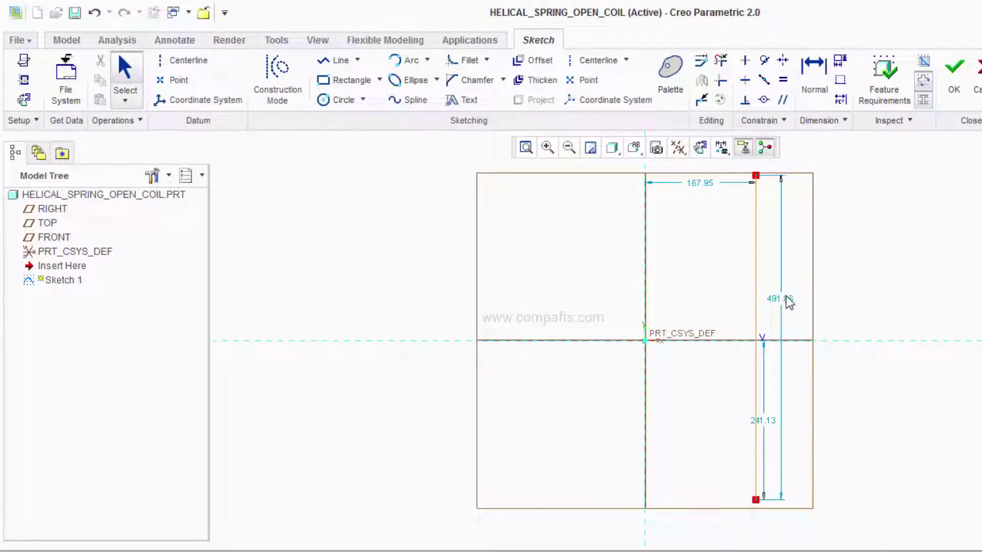
# - Set the line's length to 500 mm, its lower end 250 mm below the origin and its horizontal offset to 100 mm, and finish the sketch
pyautogui.doubleClick(788, 301)
pyautogui.write('500')
pyautogui.press('Return')
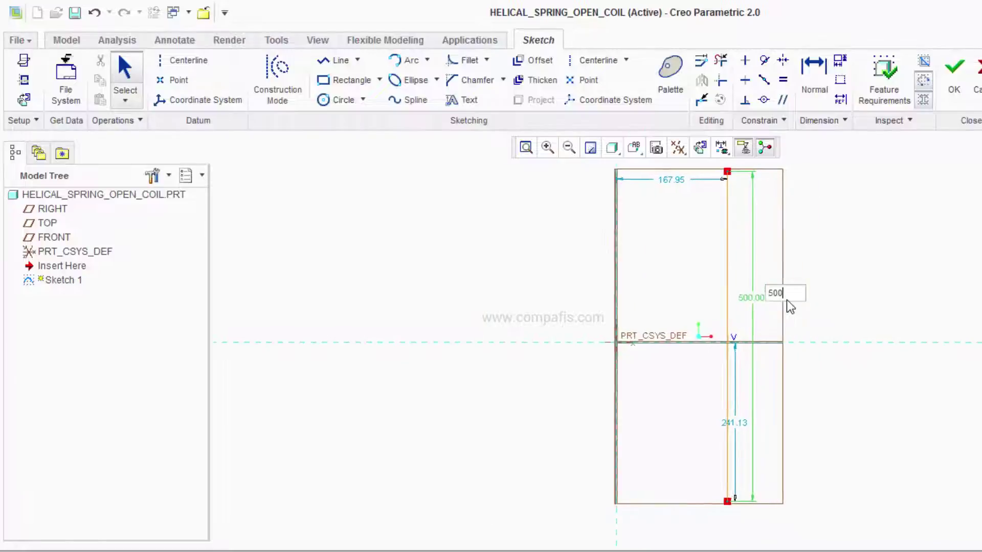
pyautogui.doubleClick(676, 427)
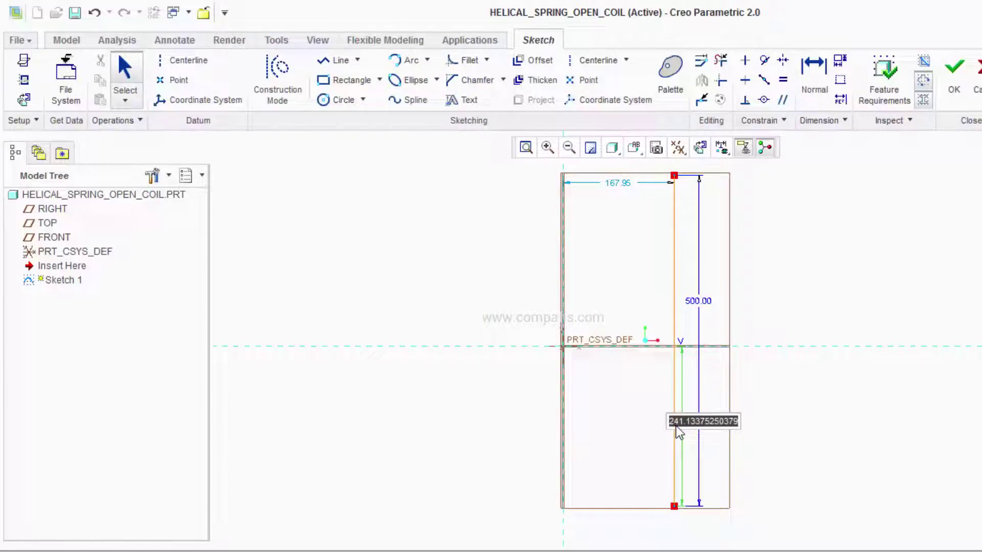
pyautogui.write('2520')
pyautogui.press('Return')
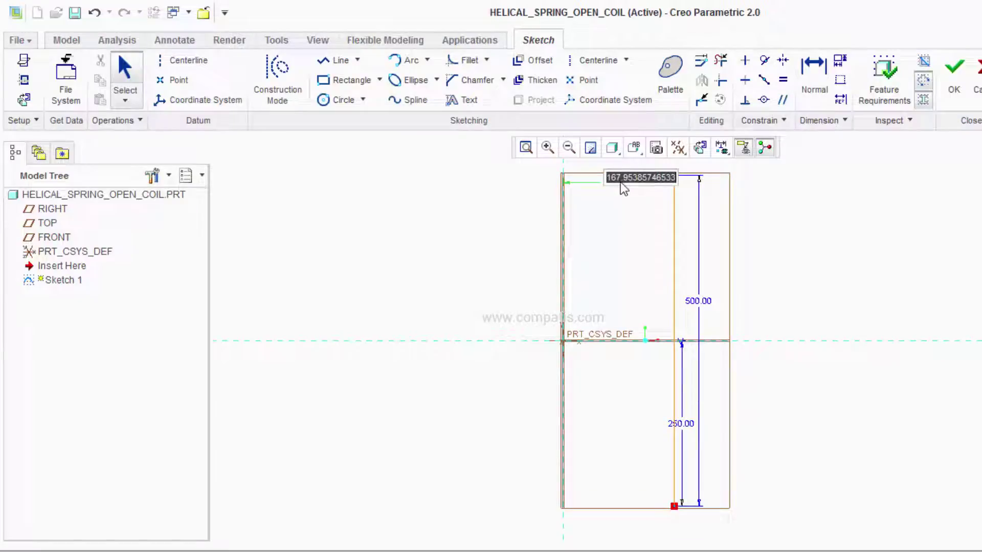
pyautogui.write('100')
pyautogui.press('Return')
pyautogui.click(954, 68)
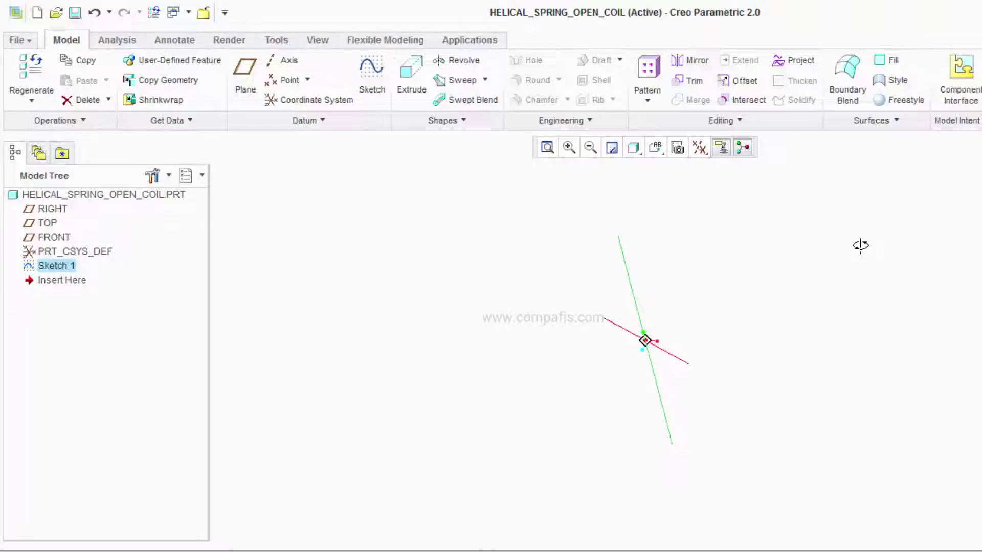
# - Start a solid Helical Sweep using the sketched line as its profile, with a pitch of 50 mm
pyautogui.click(485, 80)
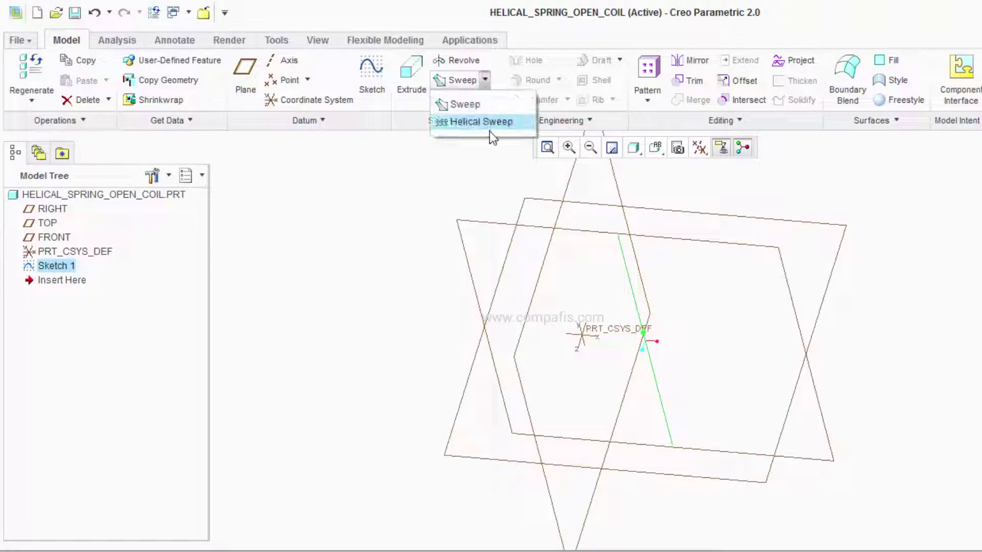
pyautogui.click(481, 122)
pyautogui.click(625, 262)
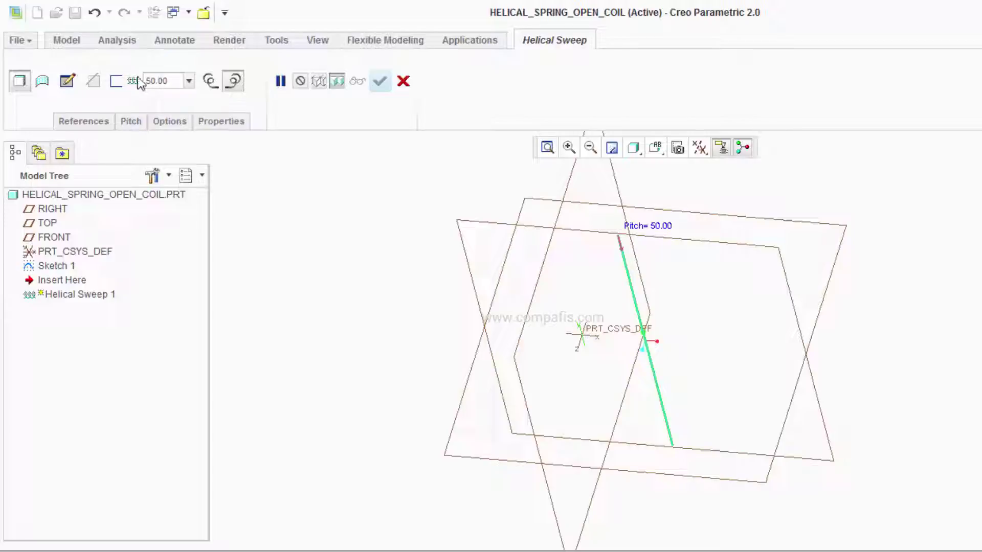
pyautogui.moveTo(147, 79); pyautogui.dragTo(164, 87)
# - Sketch a circular wire section about 24 mm in diameter at the profile's start point, adjust its diameter and finish the section sketch
pyautogui.click(67, 80)
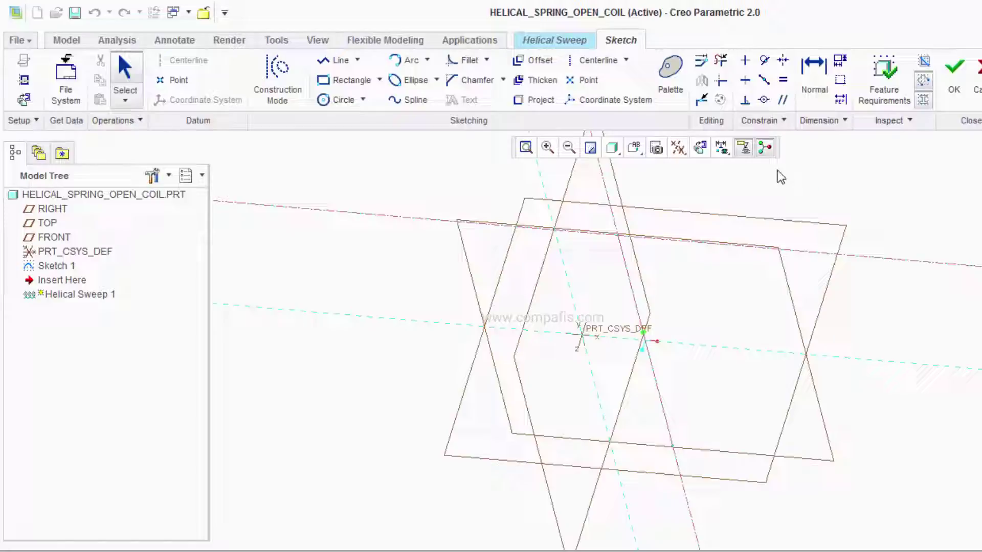
pyautogui.click(700, 148)
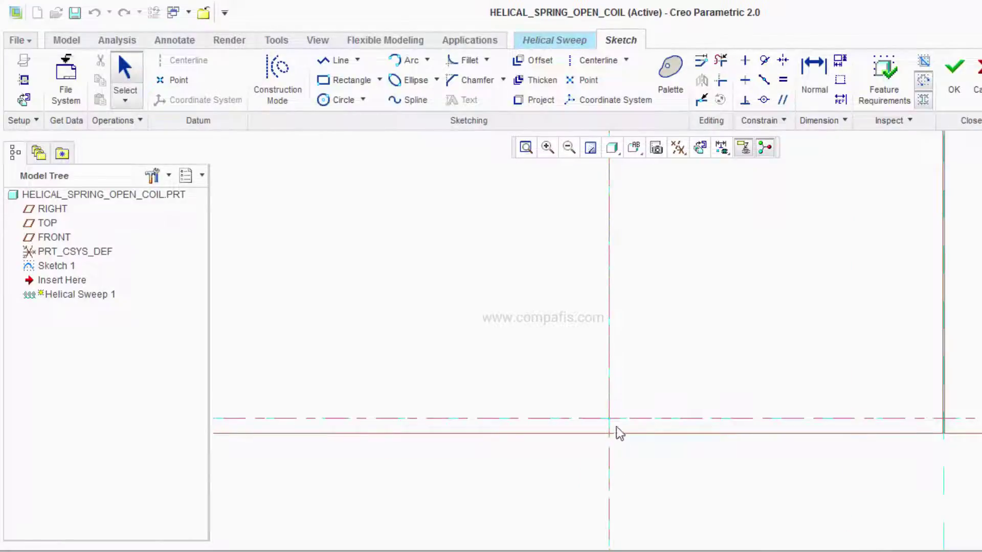
pyautogui.click(344, 102)
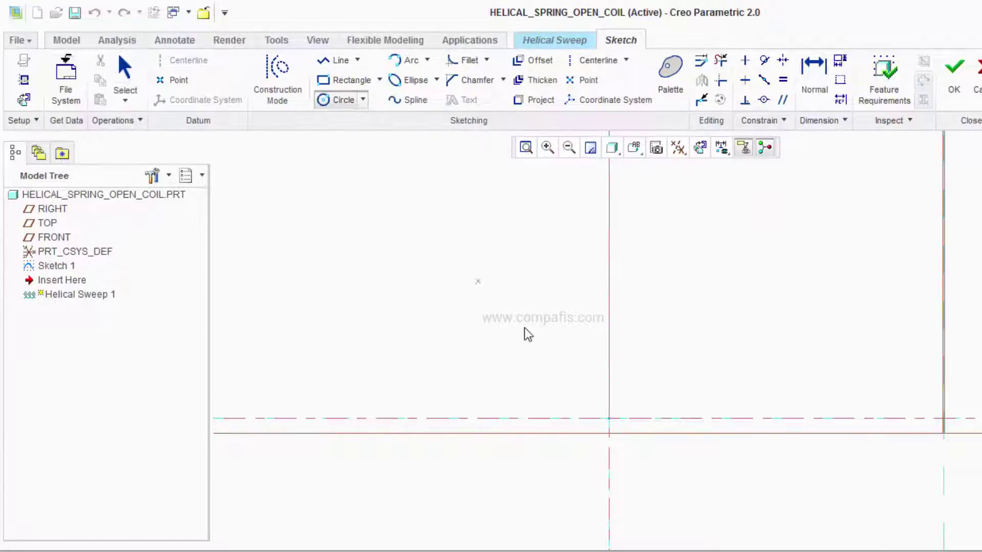
pyautogui.click(609, 419)
pyautogui.click(638, 391)
pyautogui.middleClick(564, 377)
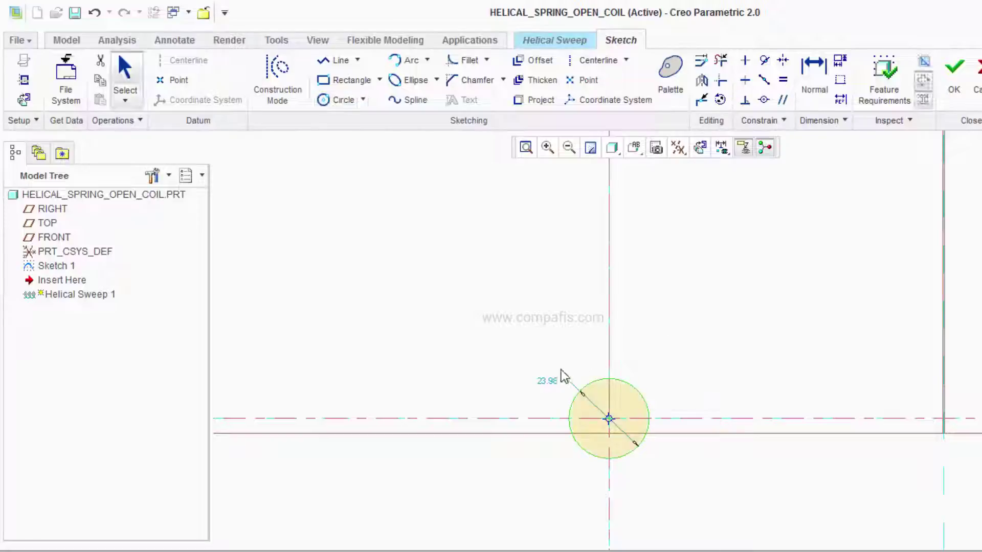
pyautogui.doubleClick(549, 382)
pyautogui.write('5')
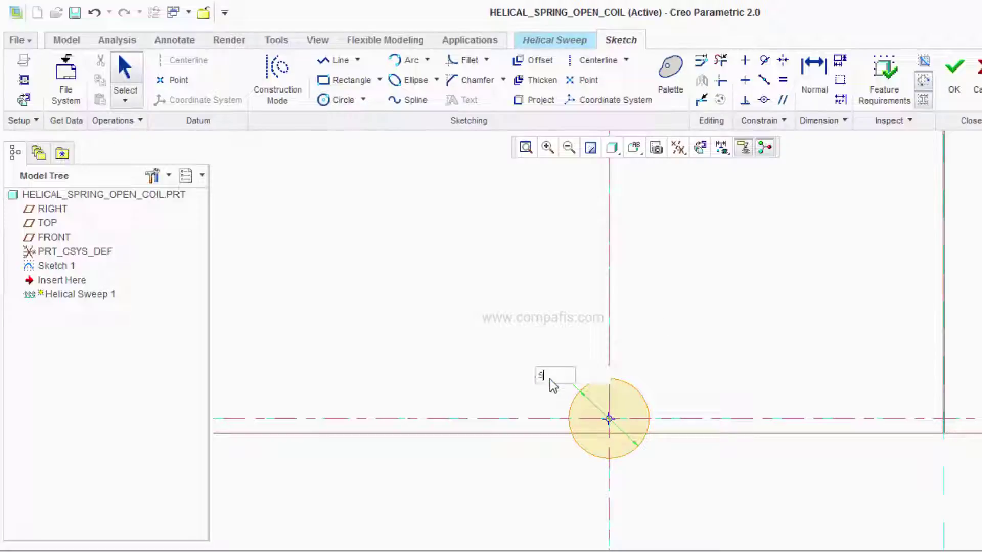
pyautogui.write('0')
pyautogui.press('Return')
pyautogui.click(953, 67)
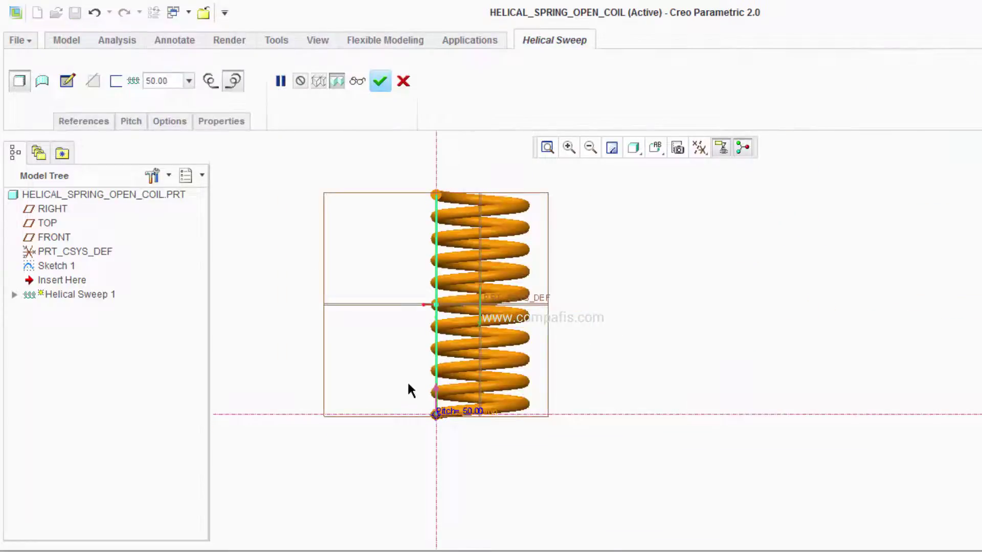
# - Check the coil preview from an angle, complete the helical sweep and clear the selection
pyautogui.scroll(-3, 407, 390)
pyautogui.moveTo(453, 344); pyautogui.dragTo(436, 384, button='middle')
pyautogui.scroll(3, 436, 385)
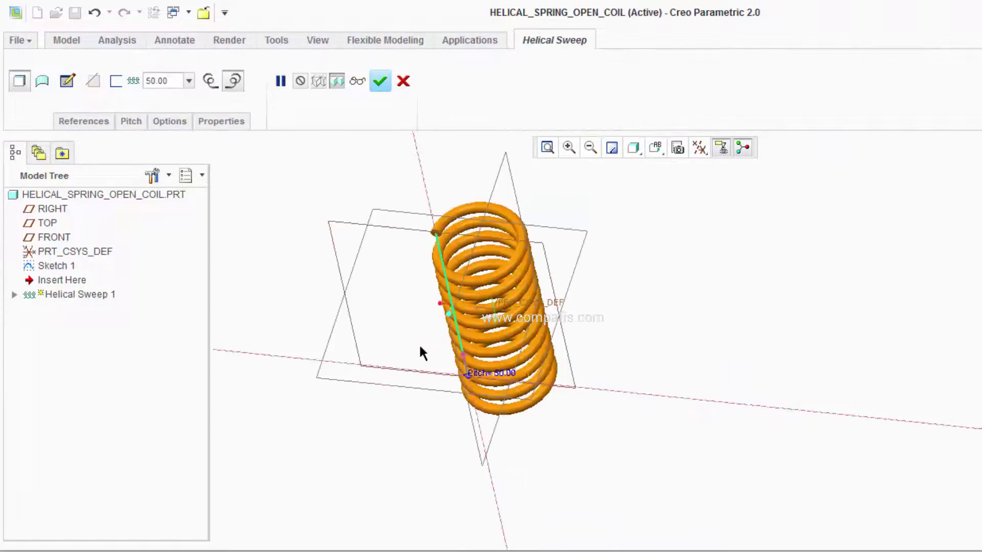
pyautogui.click(378, 81)
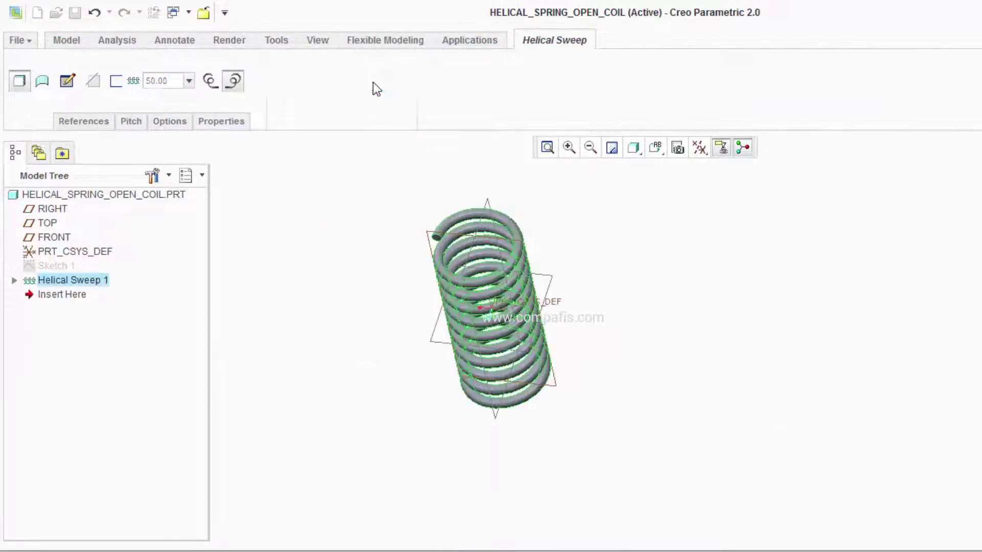
pyautogui.click(587, 251)
# - Start a new sketch on the RIGHT plane, viewed straight on around the coil's end
pyautogui.scroll(-3, 455, 251)
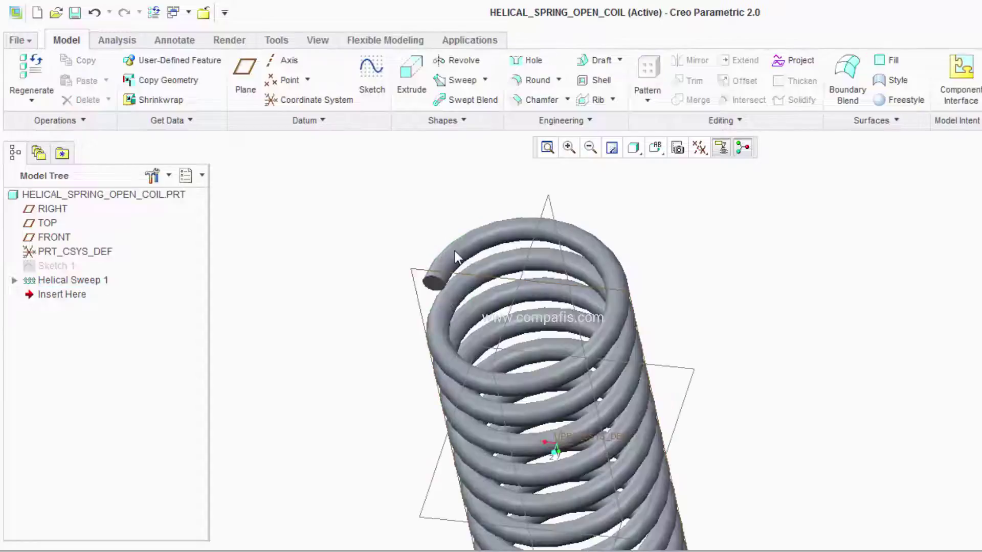
pyautogui.click(511, 305)
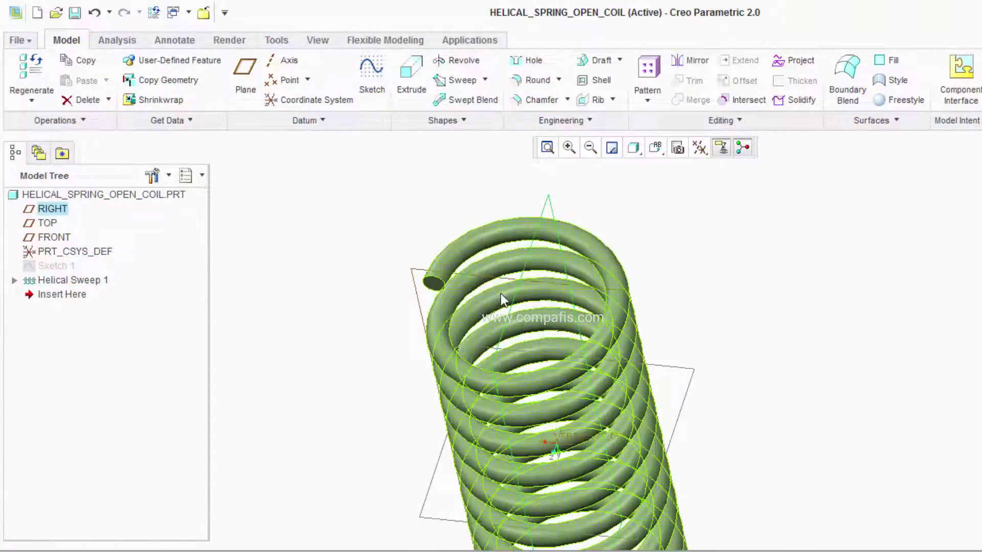
pyautogui.click(517, 301)
pyautogui.click(372, 77)
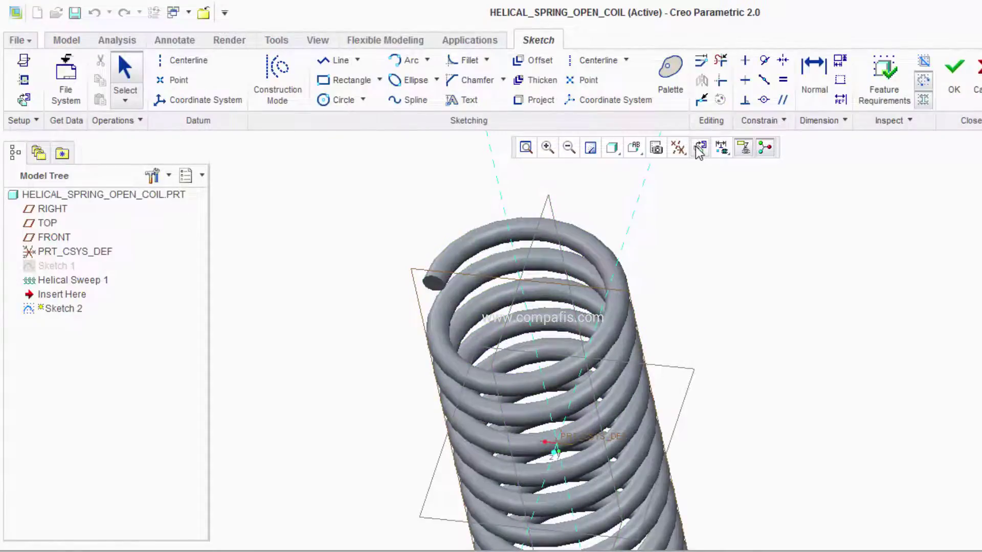
pyautogui.click(700, 148)
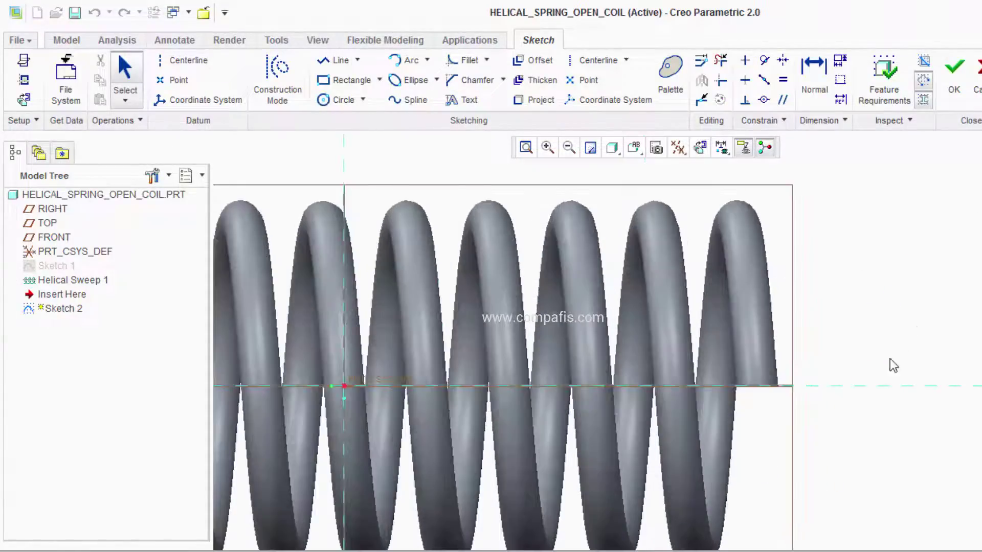
pyautogui.scroll(-5, 902, 353)
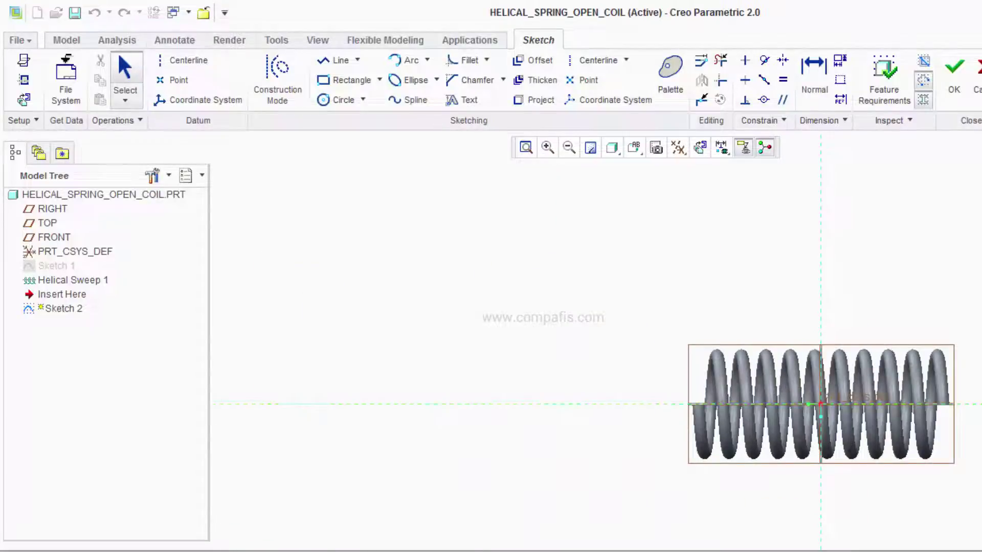
pyautogui.scroll(5, 972, 378)
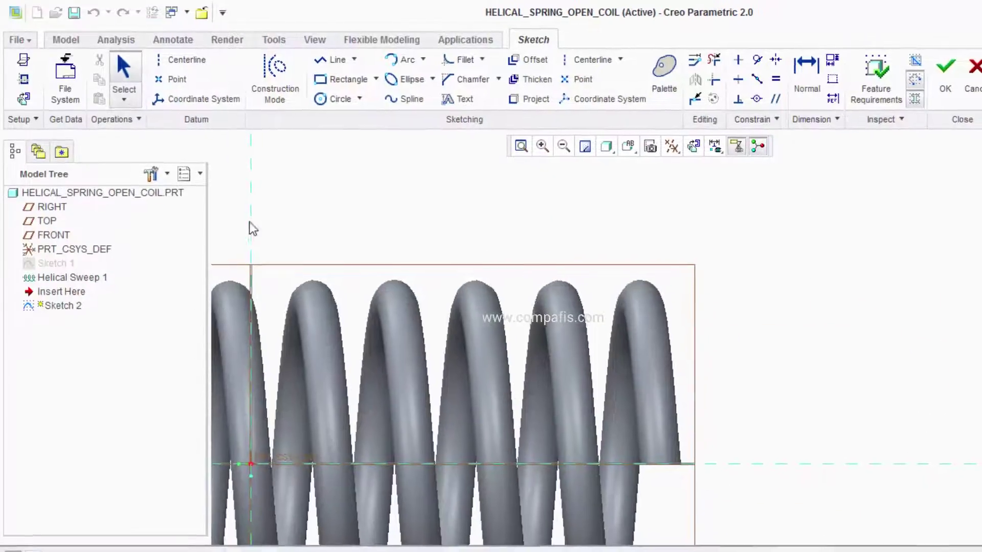
# - Project the edge of the coil's wire end into the sketch as a single entity
pyautogui.click(527, 100)
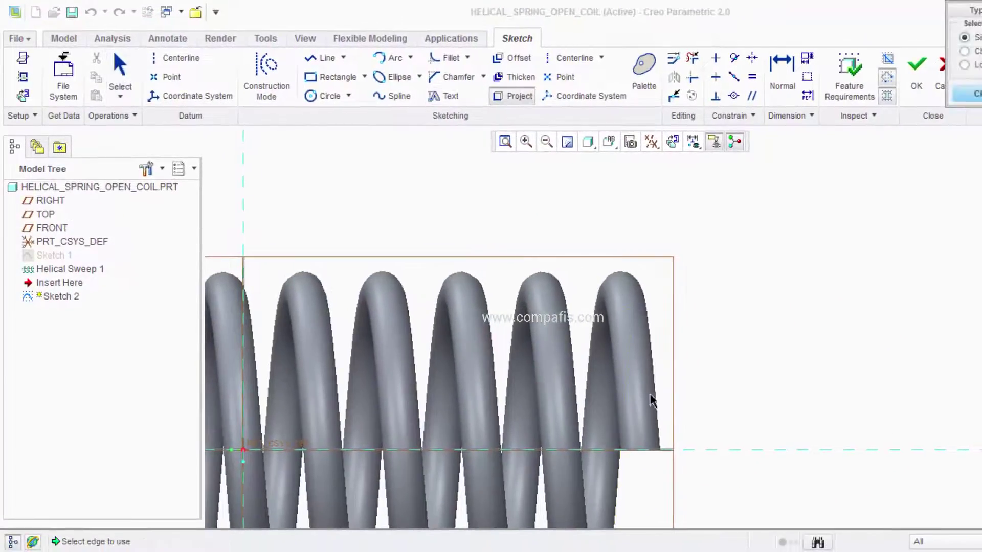
pyautogui.click(653, 455)
pyautogui.click(975, 95)
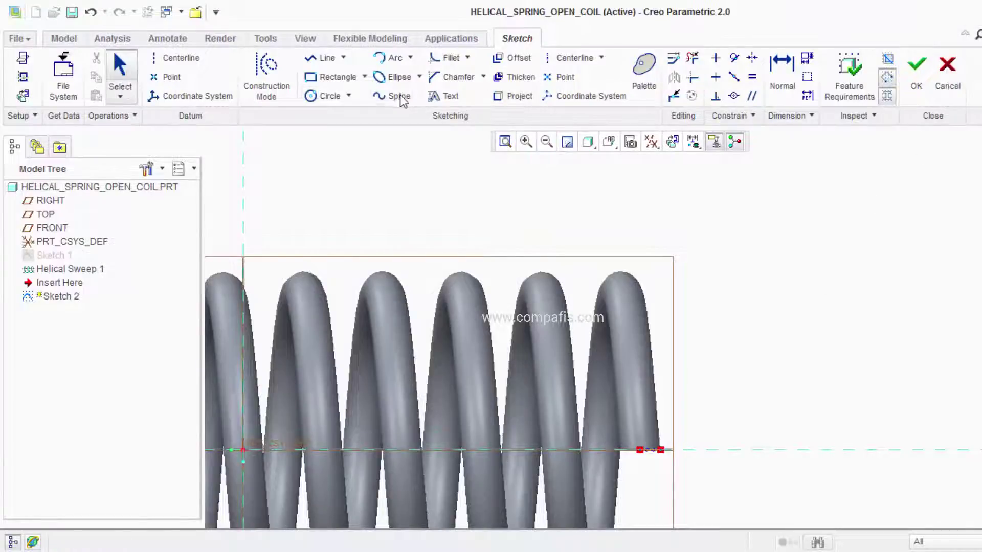
# - Sketch a circle centred on the spring axis beyond the coil, passing through the projected edge's inner endpoint, and set its diameter to 200 mm
pyautogui.click(310, 96)
pyautogui.click(945, 450)
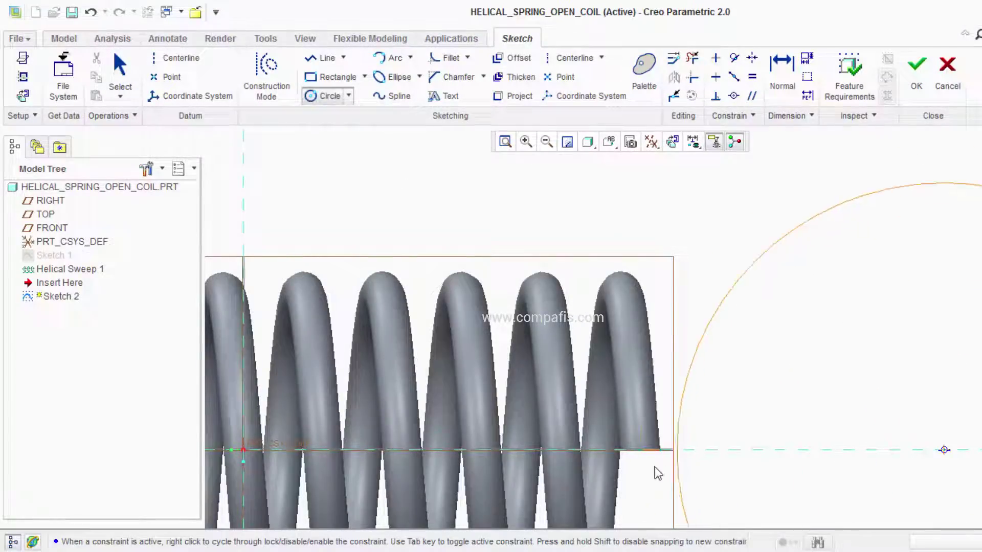
pyautogui.click(640, 451)
pyautogui.middleClick(636, 249)
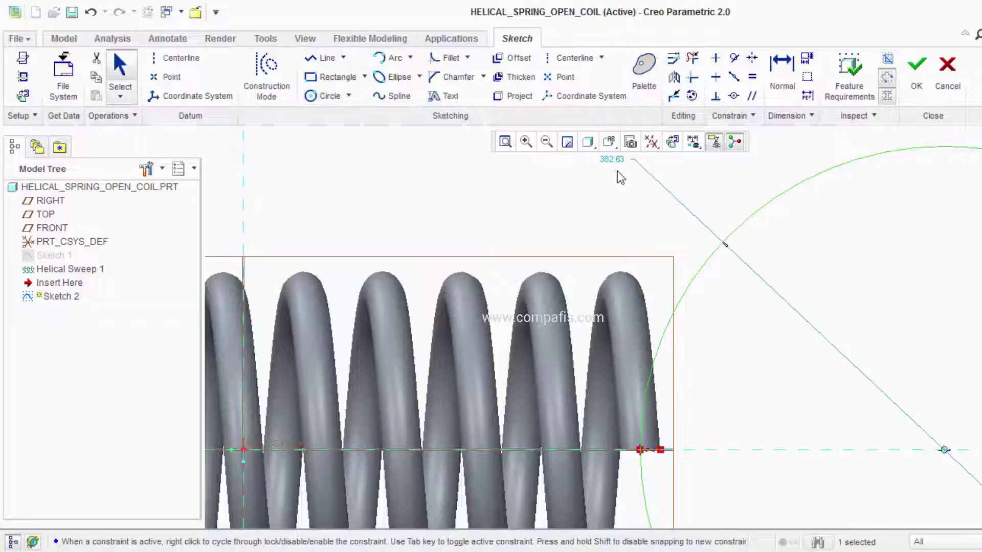
pyautogui.write('200')
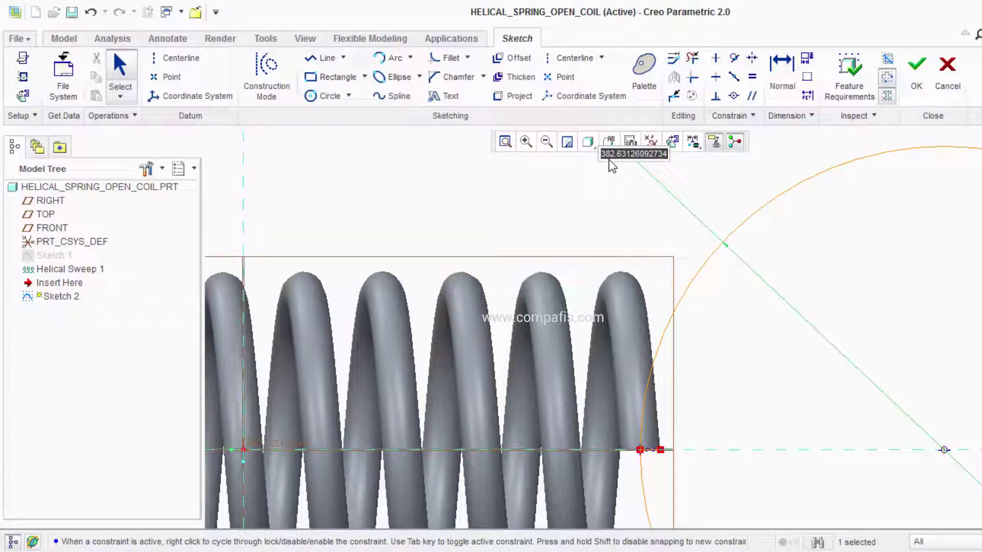
pyautogui.press('Return')
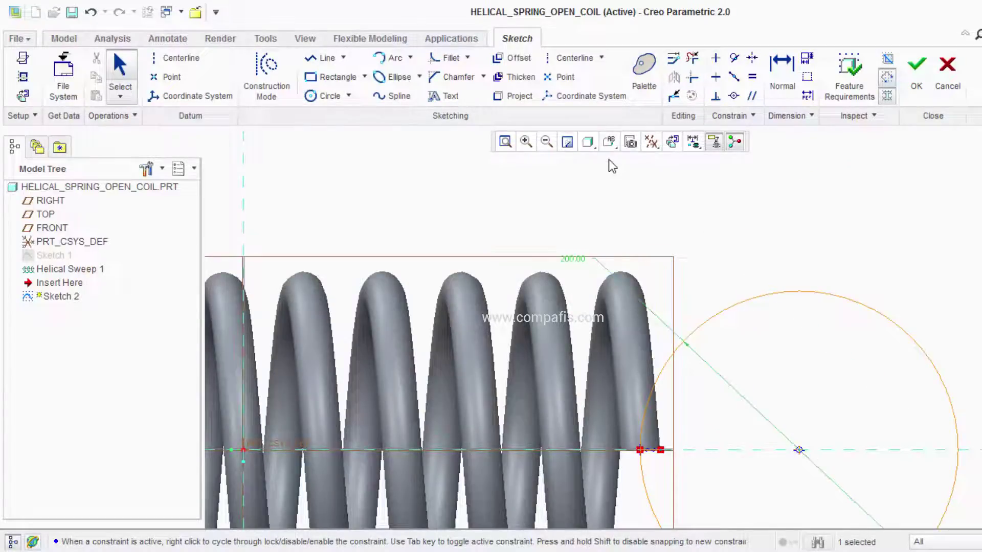
# - Sketch a vertical line about 152 mm long from the circle's centre up past its circumference
pyautogui.click(322, 58)
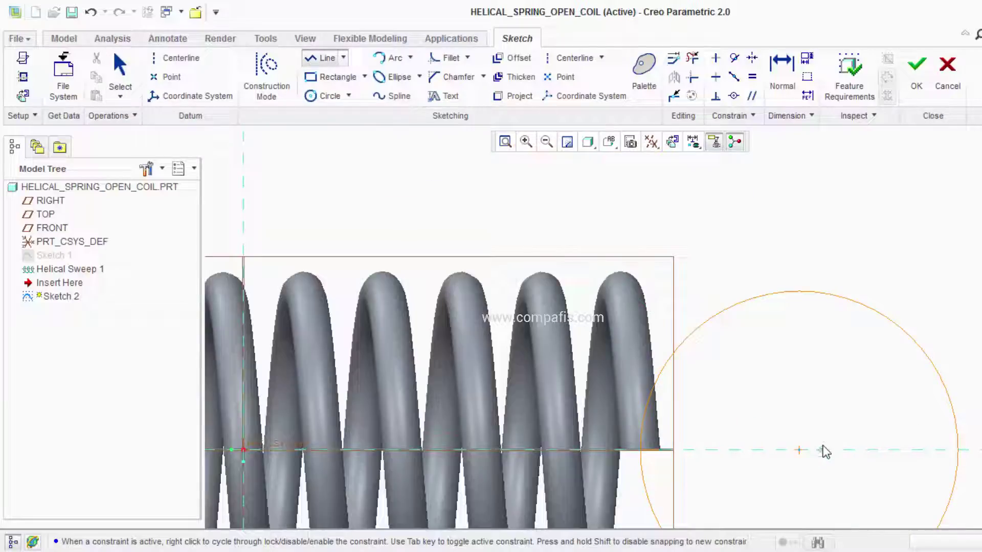
pyautogui.click(799, 449)
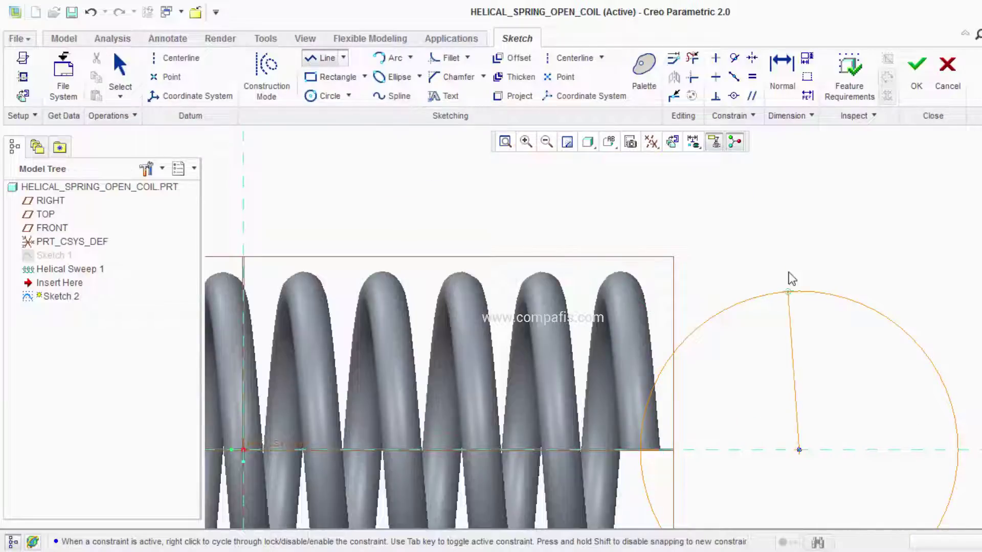
pyautogui.click(799, 208)
pyautogui.middleClick(715, 262)
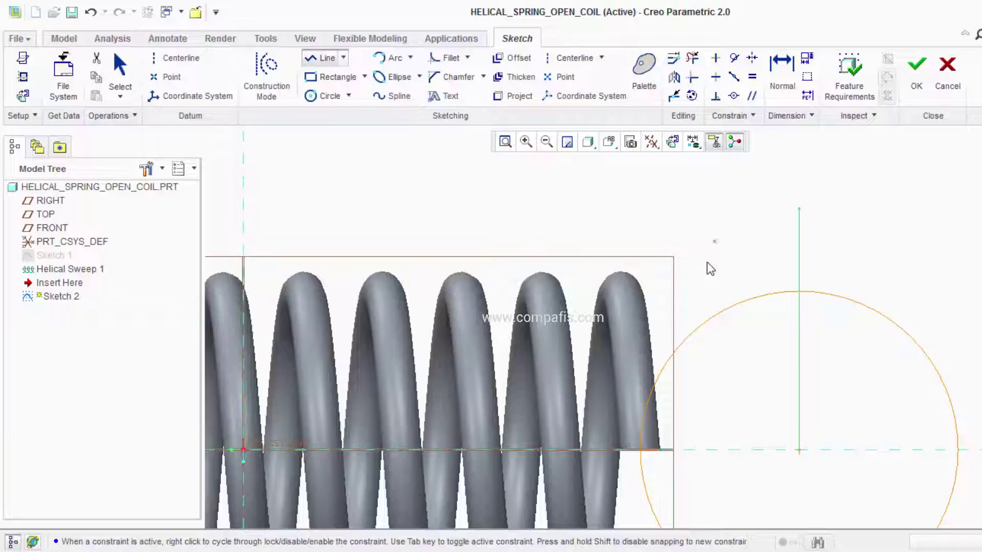
# - Trim away the projected edge, the circle's quarter nearest the coil above the axis and the vertical line, leaving a three-quarter arc; finish the sketch
pyautogui.click(692, 58)
pyautogui.click(654, 453)
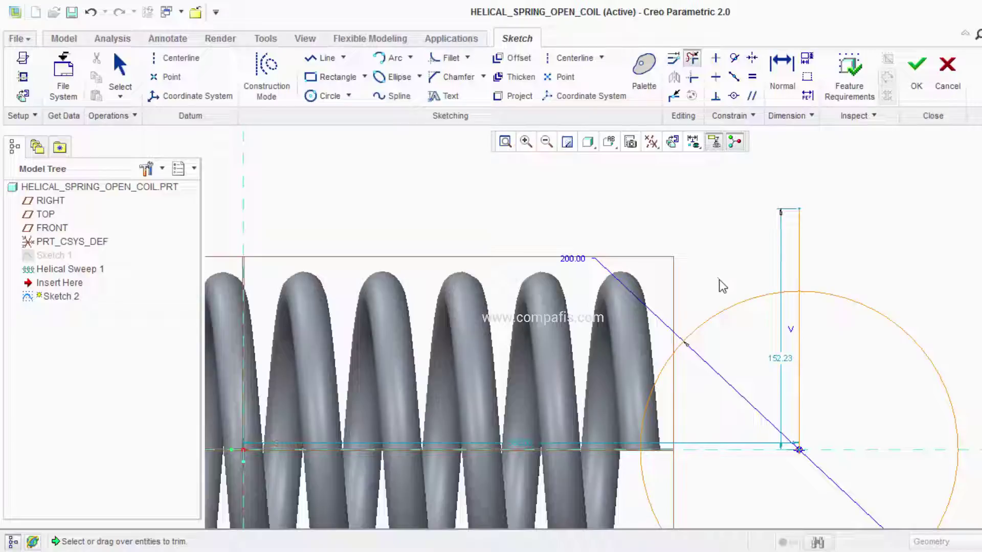
pyautogui.moveTo(753, 325)
pyautogui.mouseDown()
pyautogui.moveTo(841, 367)
pyautogui.moveTo(735, 285)
pyautogui.moveTo(866, 252)
pyautogui.mouseUp()
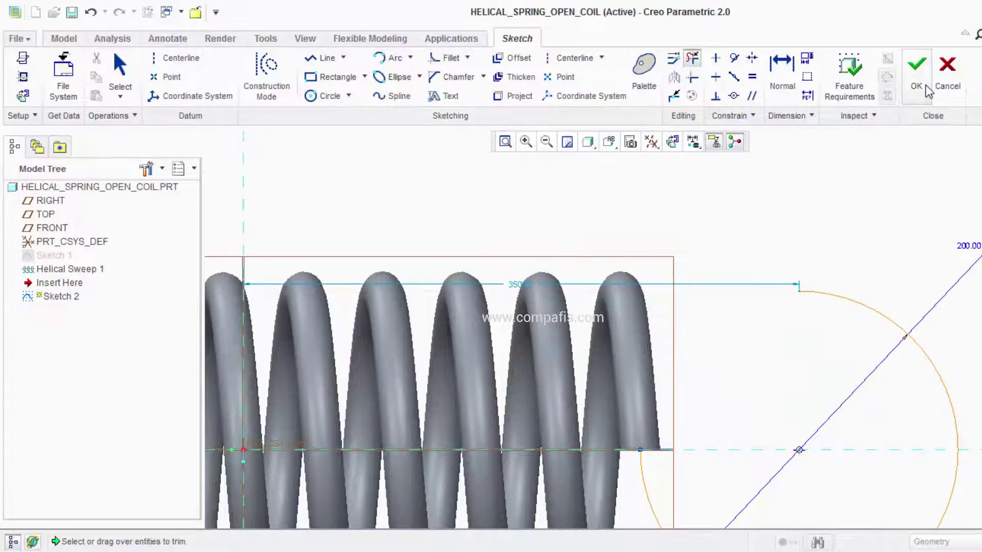
pyautogui.click(917, 66)
# - Start a new sketch on the FRONT plane and view it straight on
pyautogui.moveTo(929, 330)
pyautogui.mouseDown(button='middle')
pyautogui.moveTo(897, 274)
pyautogui.moveTo(912, 287)
pyautogui.moveTo(901, 287)
pyautogui.mouseUp(button='middle')
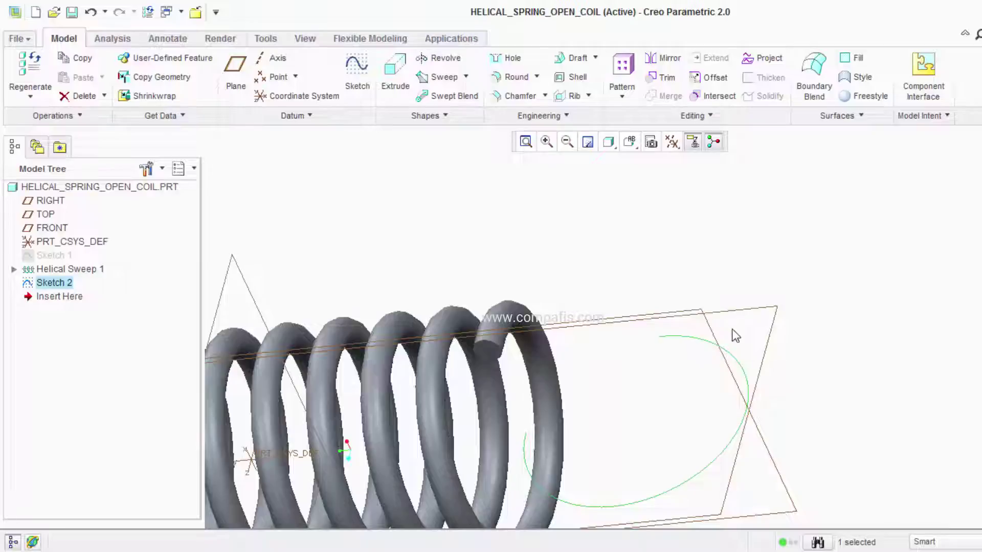
pyautogui.click(714, 344)
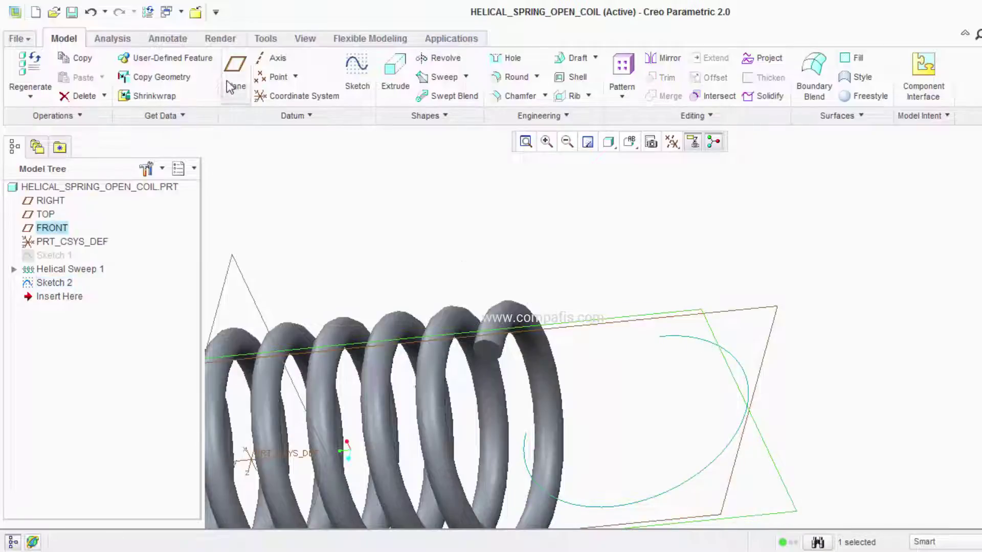
pyautogui.moveTo(839, 233); pyautogui.dragTo(800, 211, button='middle')
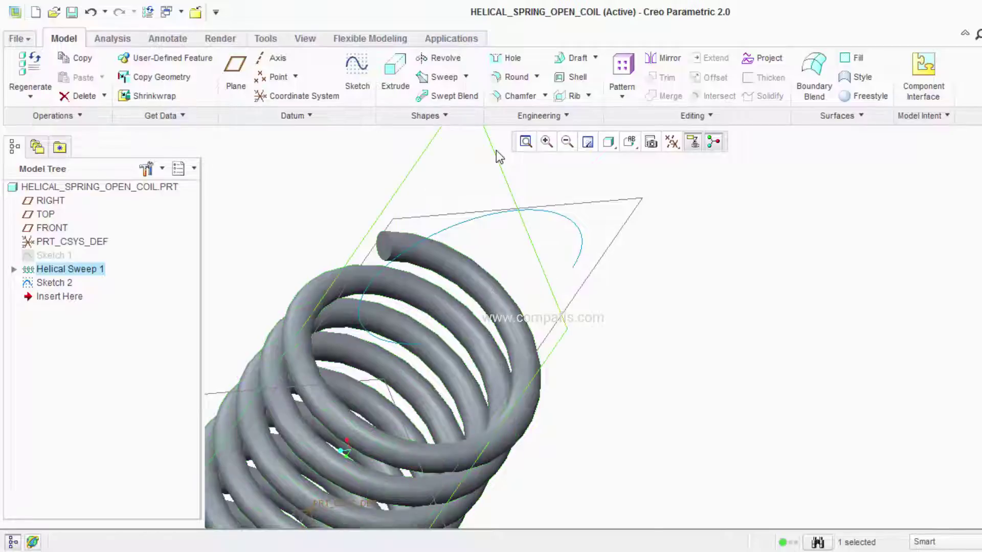
pyautogui.click(357, 69)
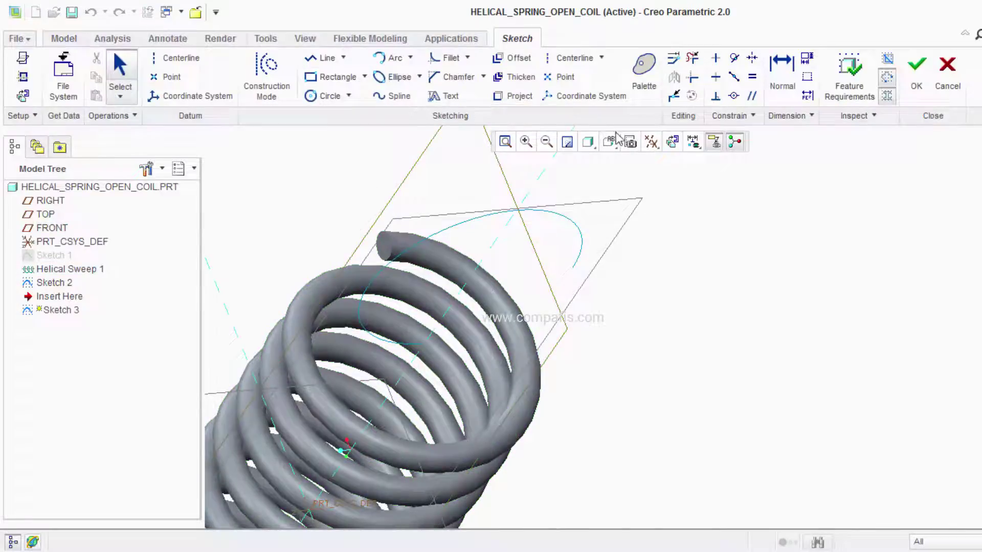
pyautogui.click(671, 143)
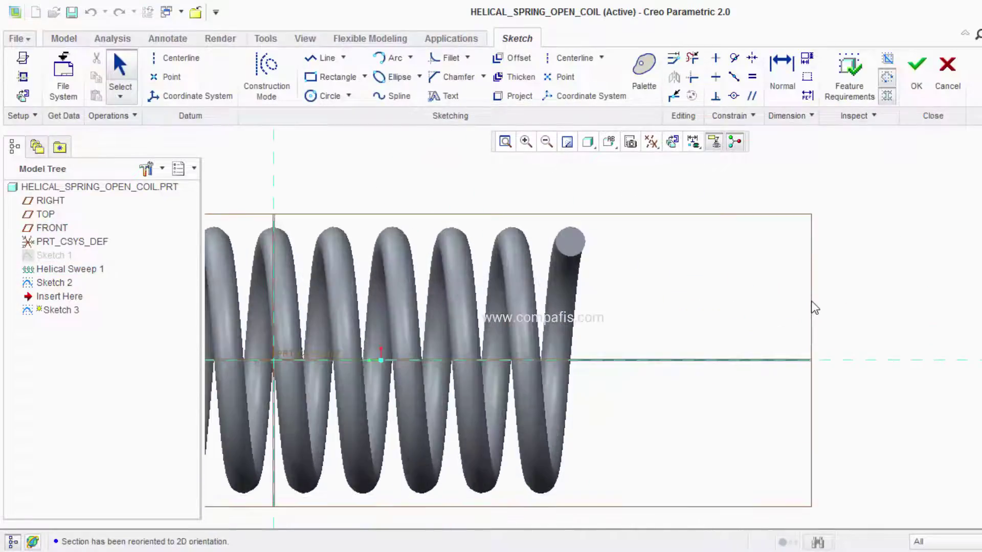
# - Add the coil's wire-end edge and the three-quarter arc curve as sketch references, and return to the straight-on sketch view
pyautogui.rightClick(663, 178)
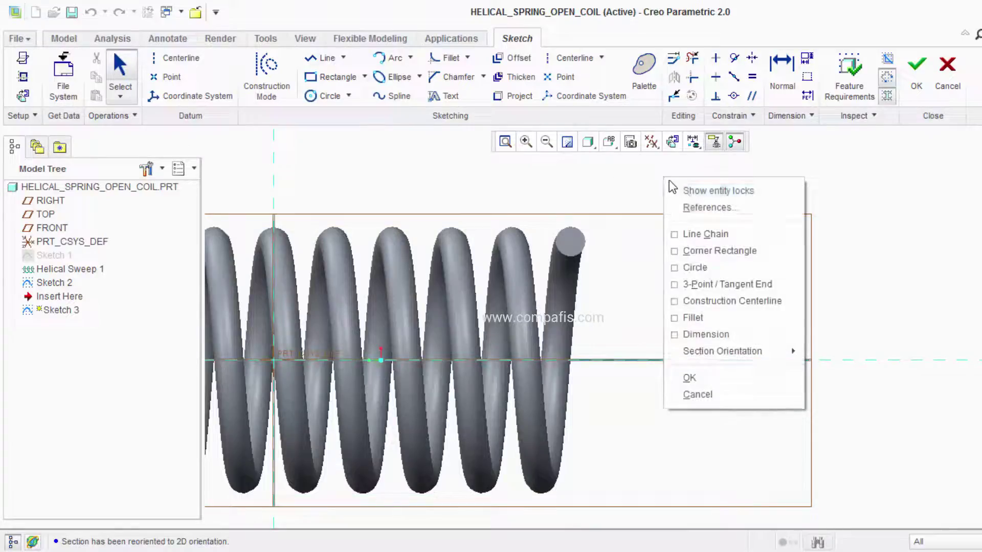
pyautogui.click(699, 207)
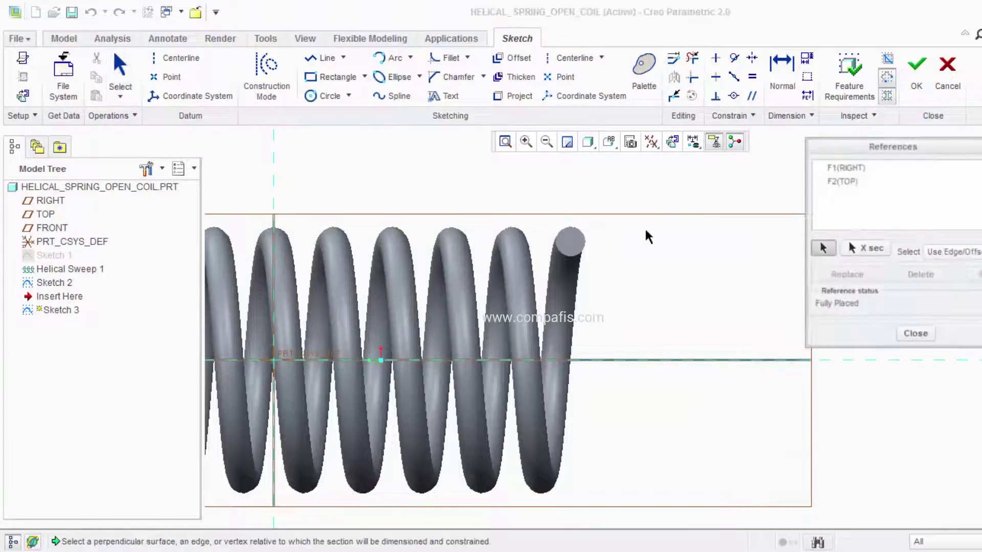
pyautogui.click(588, 249)
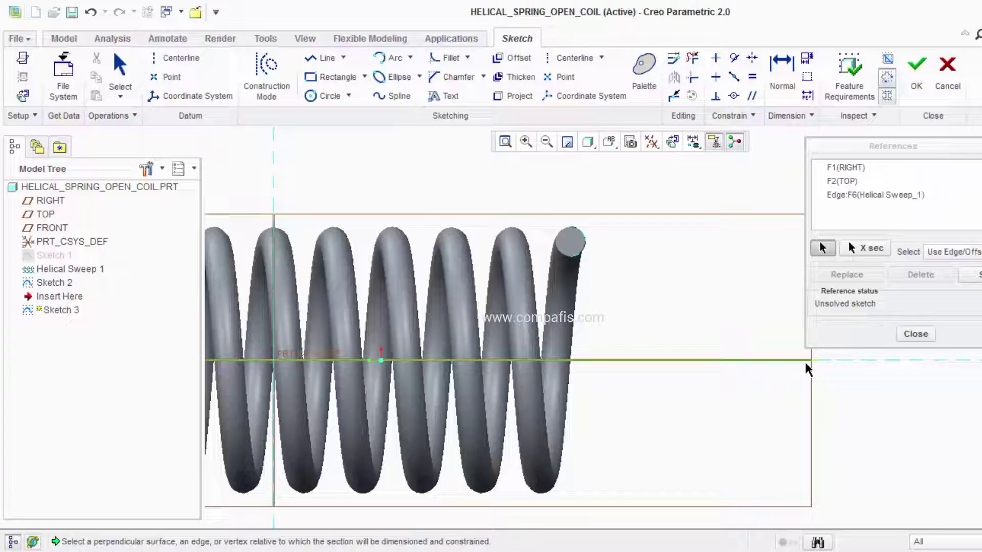
pyautogui.moveTo(829, 377); pyautogui.dragTo(793, 358, button='middle')
pyautogui.click(701, 323)
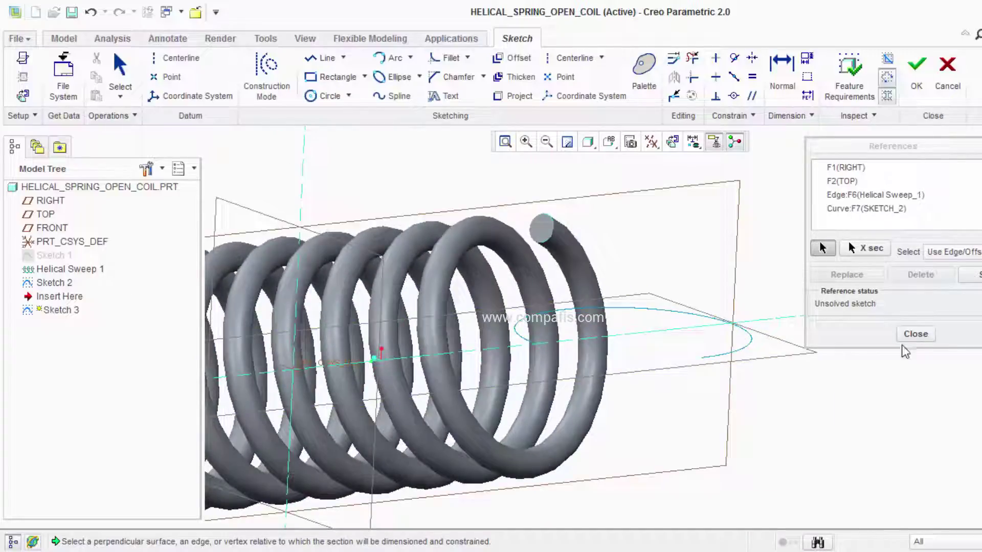
pyautogui.click(916, 334)
pyautogui.click(673, 142)
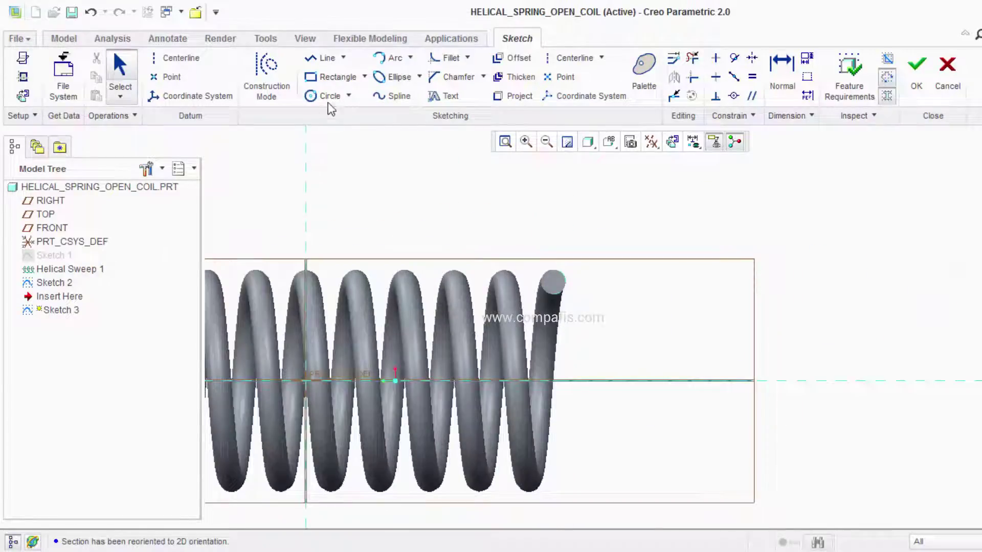
# - Draw a vertical line across the wire end and an arc of about 250 mm radius from its midpoint to the hook arc's far point, tangent to the axis
pyautogui.click(394, 59)
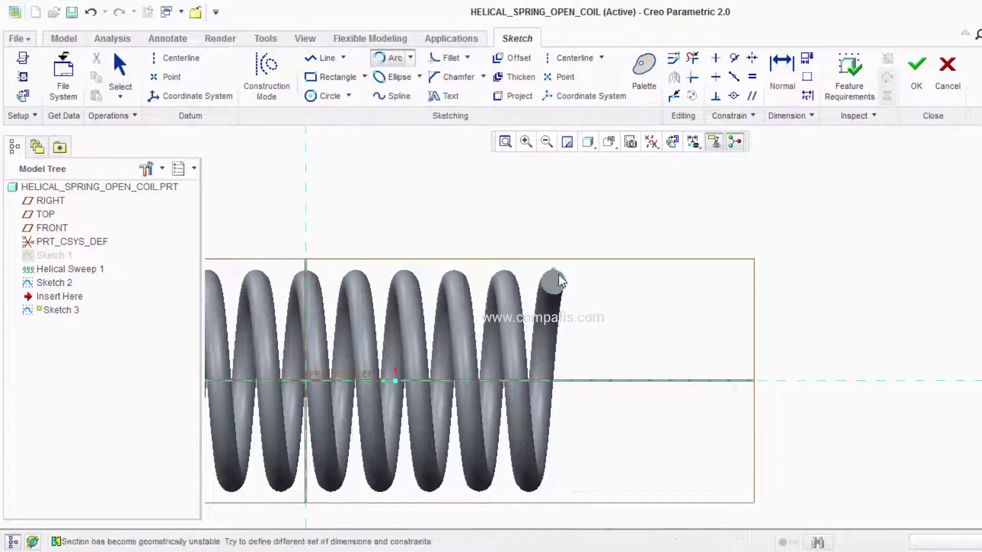
pyautogui.click(318, 60)
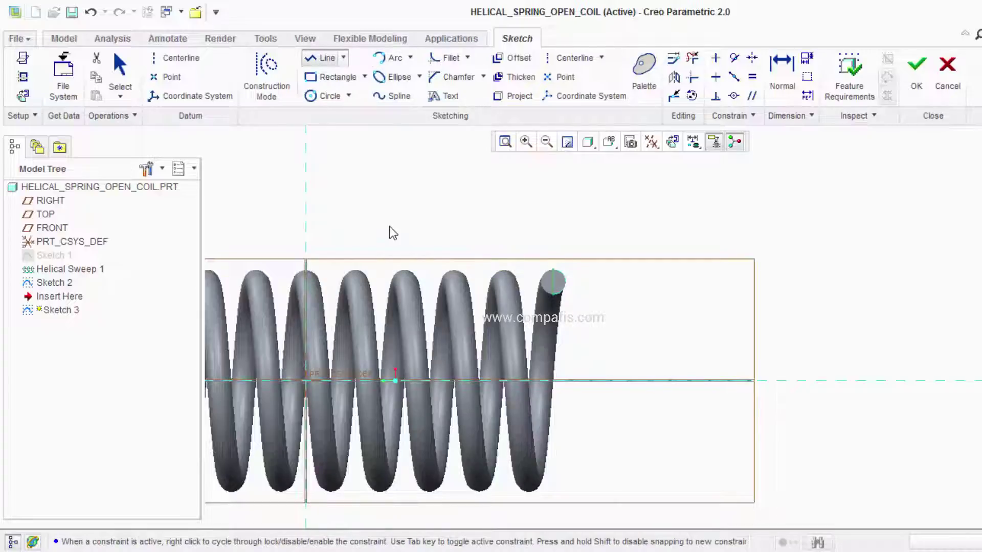
pyautogui.click(383, 62)
pyautogui.click(555, 286)
pyautogui.click(752, 381)
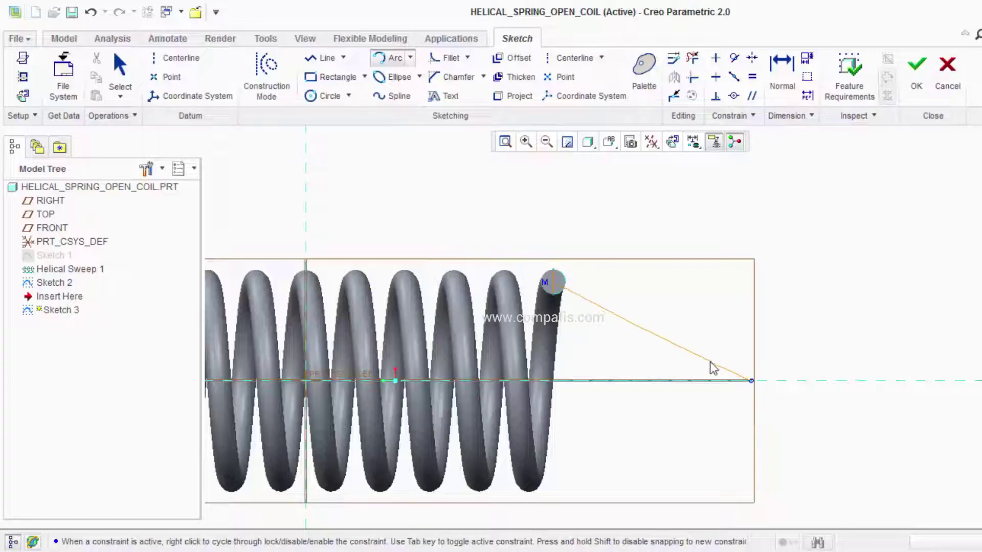
pyautogui.click(648, 364)
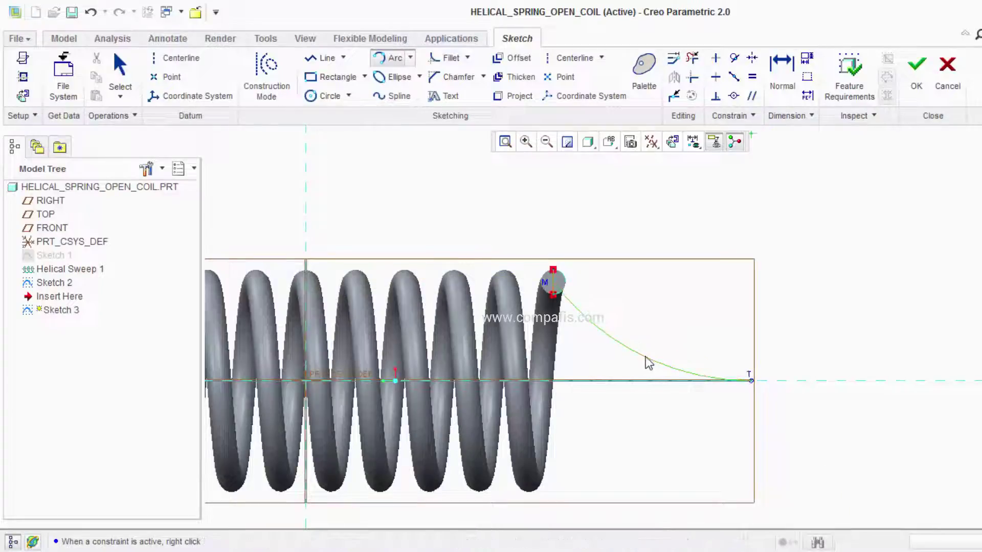
pyautogui.middleClick(669, 285)
# - Trim away the vertical helper line across the wire end and finish the sketch
pyautogui.click(692, 58)
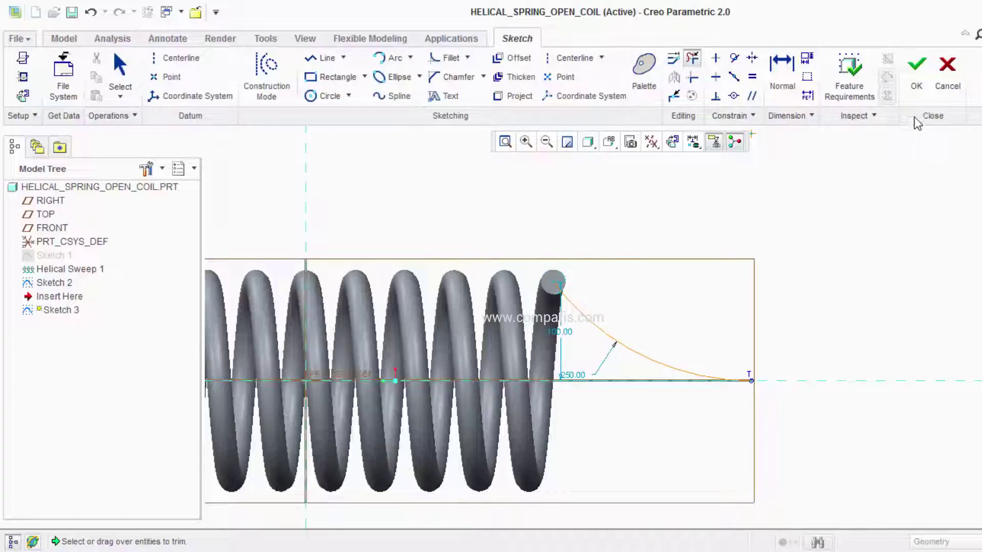
pyautogui.click(916, 87)
# - Intersect the 250 mm arc sketch with the three-quarter arc sketch to create one 3D hook curve
pyautogui.moveTo(825, 291); pyautogui.dragTo(781, 264, button='middle')
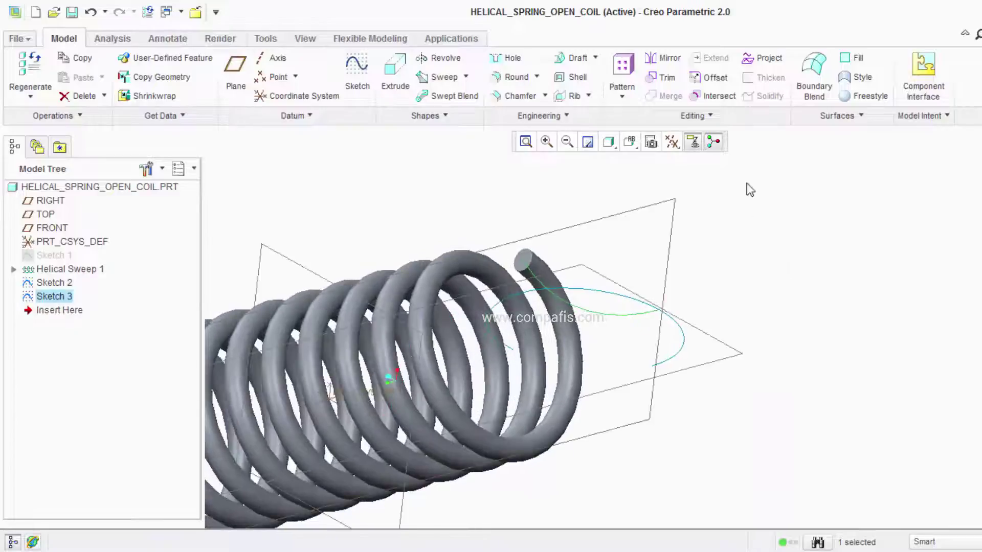
pyautogui.click(725, 102)
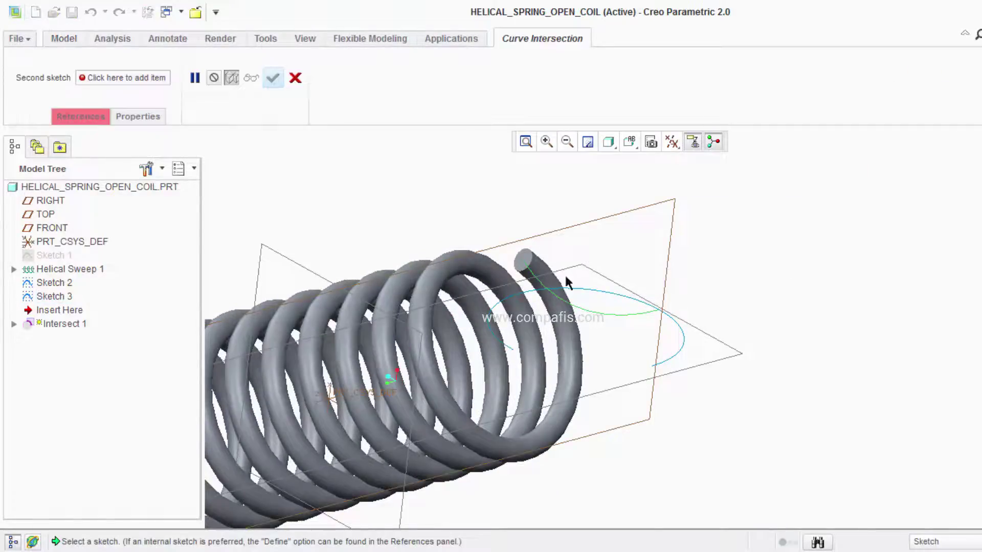
pyautogui.click(586, 297)
pyautogui.click(587, 294)
pyautogui.moveTo(522, 305)
pyautogui.mouseDown(button='middle')
pyautogui.moveTo(618, 314)
pyautogui.moveTo(613, 345)
pyautogui.mouseUp(button='middle')
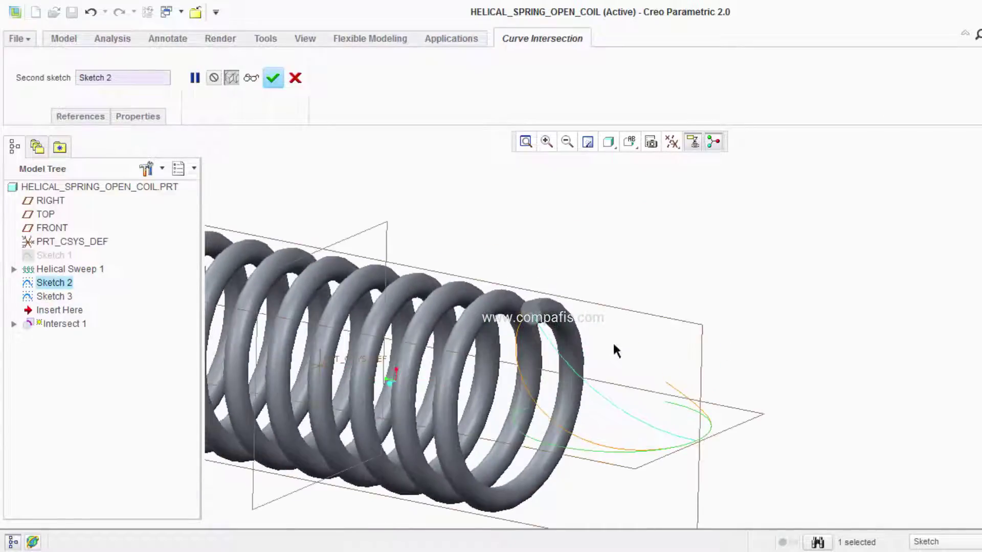
pyautogui.click(277, 81)
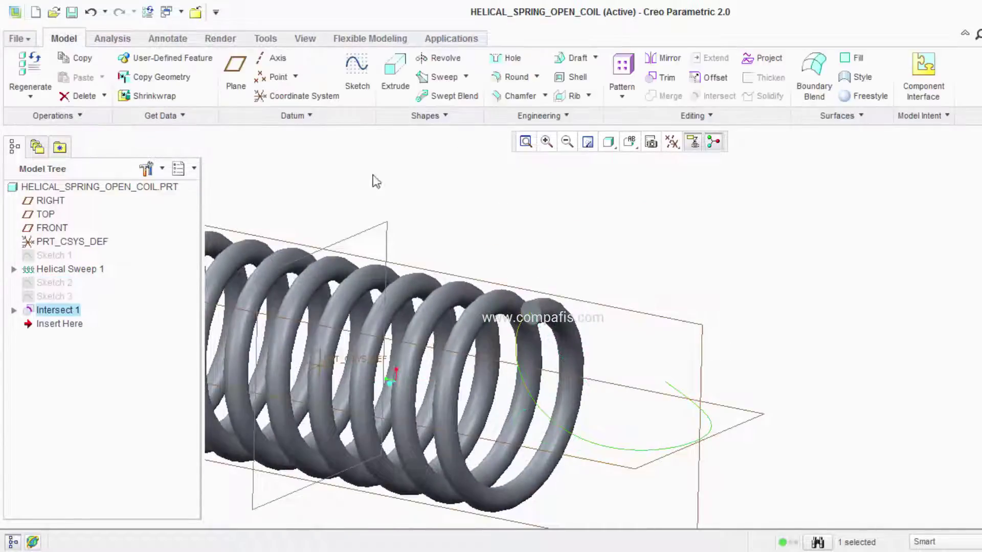
# - Start a sweep along the intersection curve and open its section sketch in the straight-on view
pyautogui.click(771, 305)
pyautogui.click(535, 403)
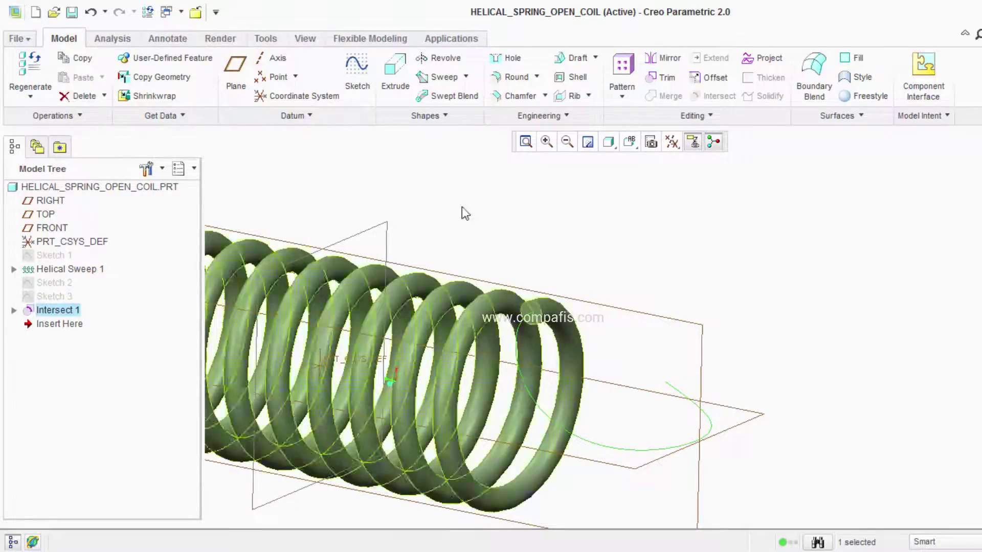
pyautogui.click(437, 78)
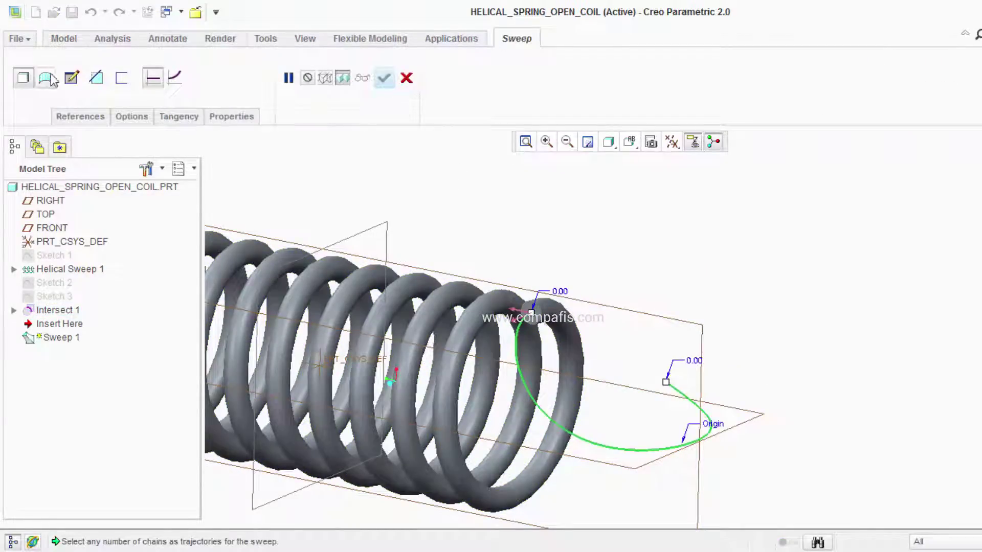
pyautogui.click(70, 78)
pyautogui.click(674, 143)
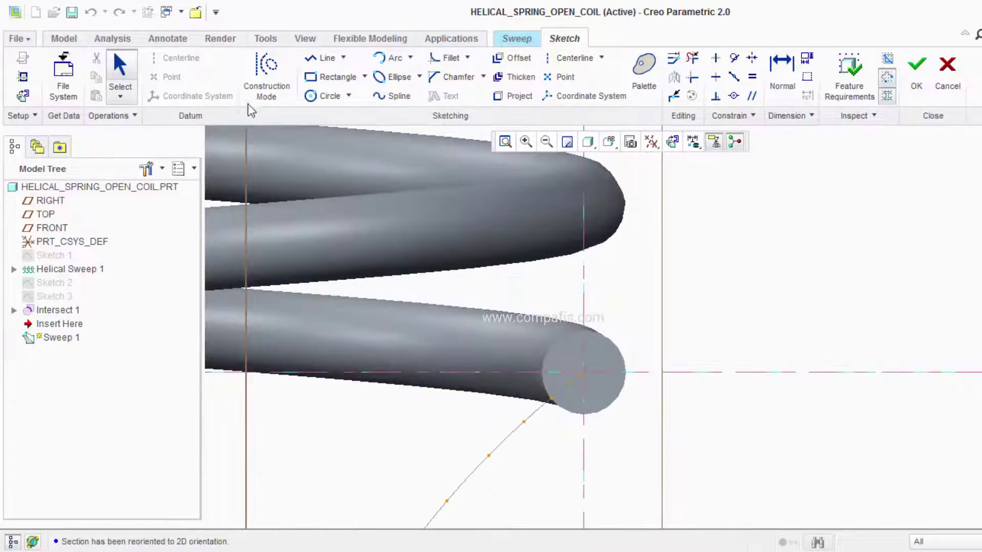
# - Draw a circle centred on the trajectory's start point matching the wire end's outline, and complete the section and the sweep
pyautogui.click(323, 96)
pyautogui.click(584, 374)
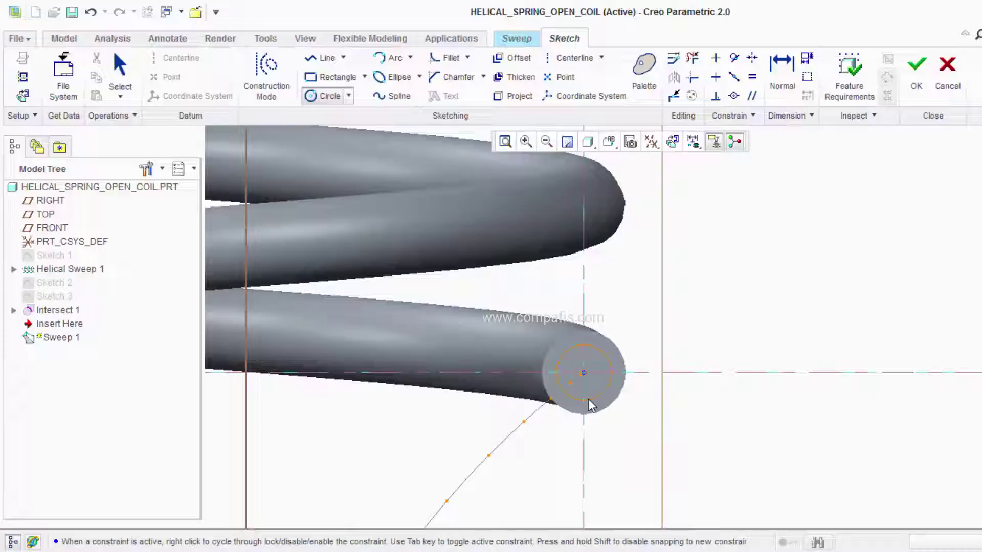
pyautogui.click(589, 400)
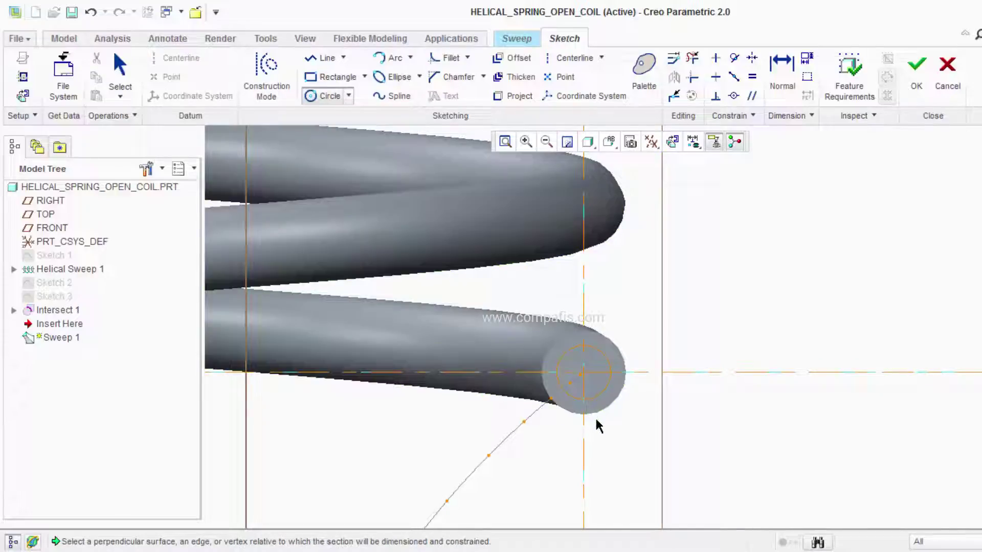
pyautogui.click(592, 412)
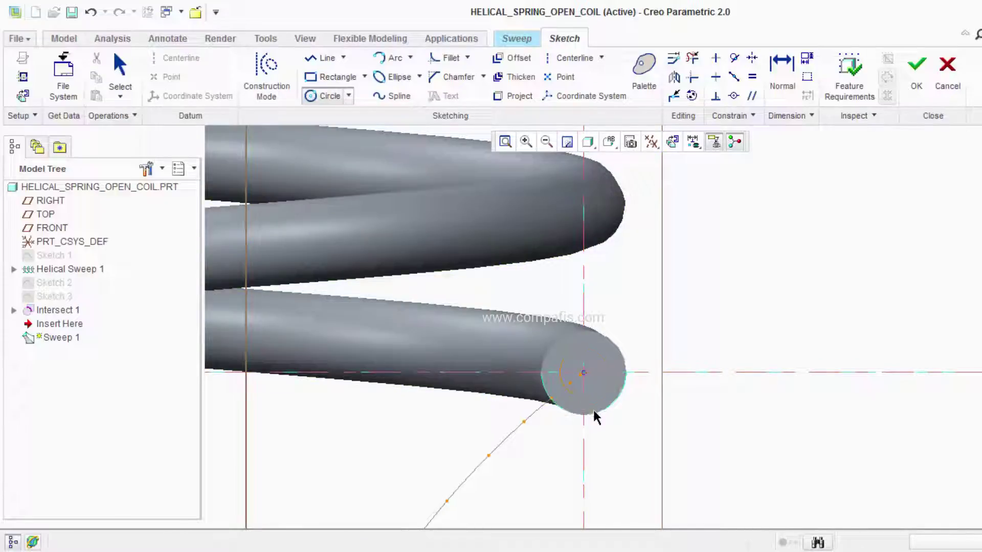
pyautogui.click(916, 67)
pyautogui.click(384, 78)
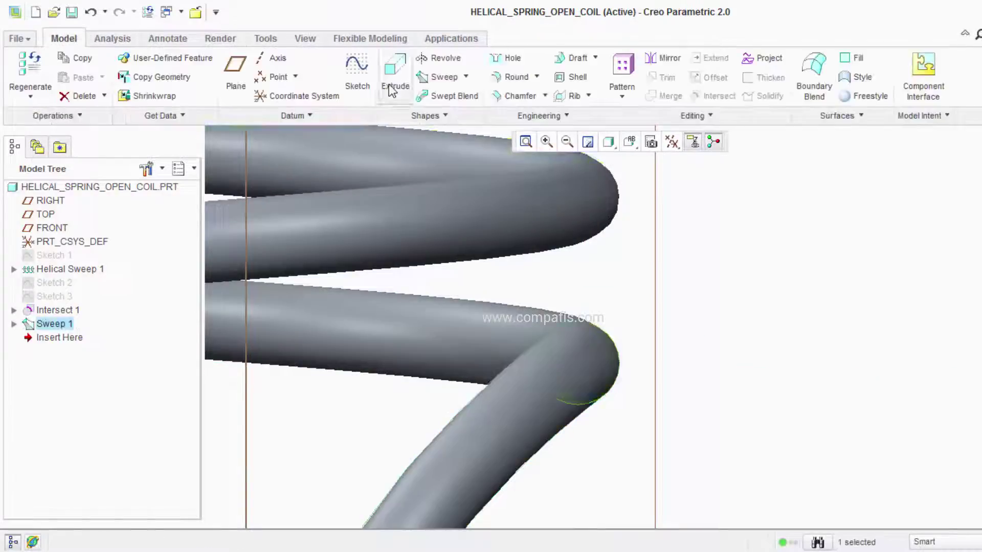
# - Start a new sketch on the RIGHT plane and view it straight on at the coil's unhooked end
pyautogui.scroll(-10, 806, 321)
pyautogui.moveTo(815, 324); pyautogui.dragTo(818, 155, button='middle')
pyautogui.scroll(5, 793, 361)
pyautogui.scroll(3, 718, 381)
pyautogui.moveTo(715, 382); pyautogui.dragTo(827, 324, button='middle')
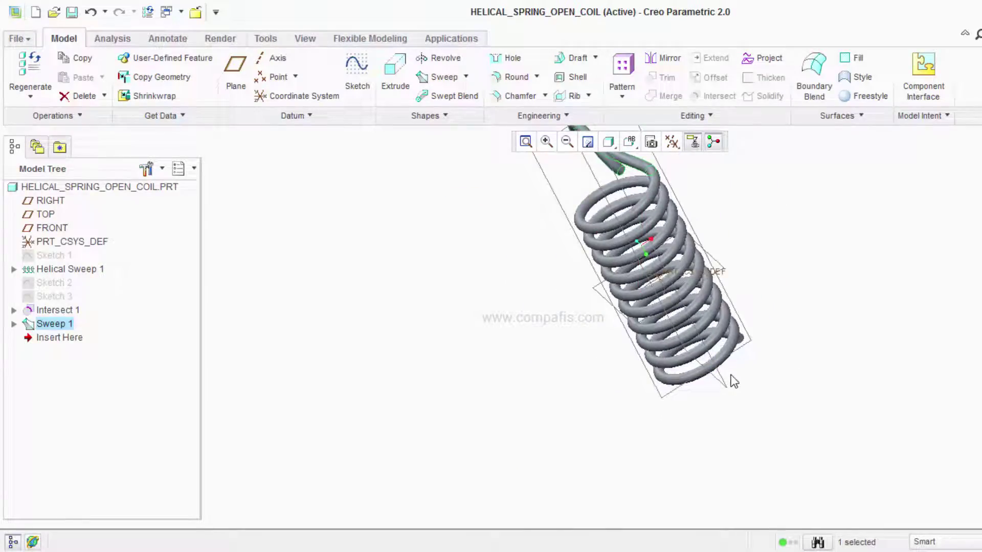
pyautogui.click(50, 200)
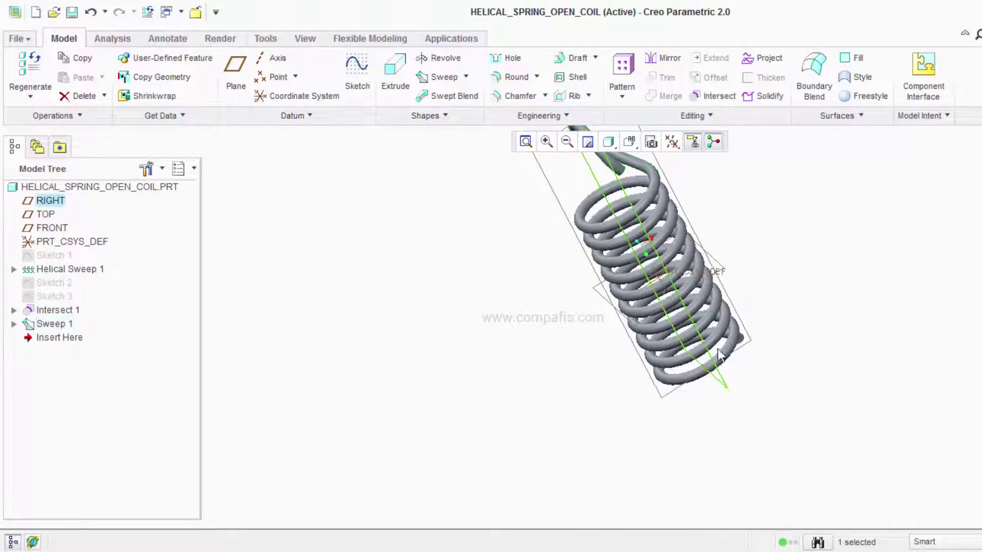
pyautogui.click(357, 77)
pyautogui.click(671, 142)
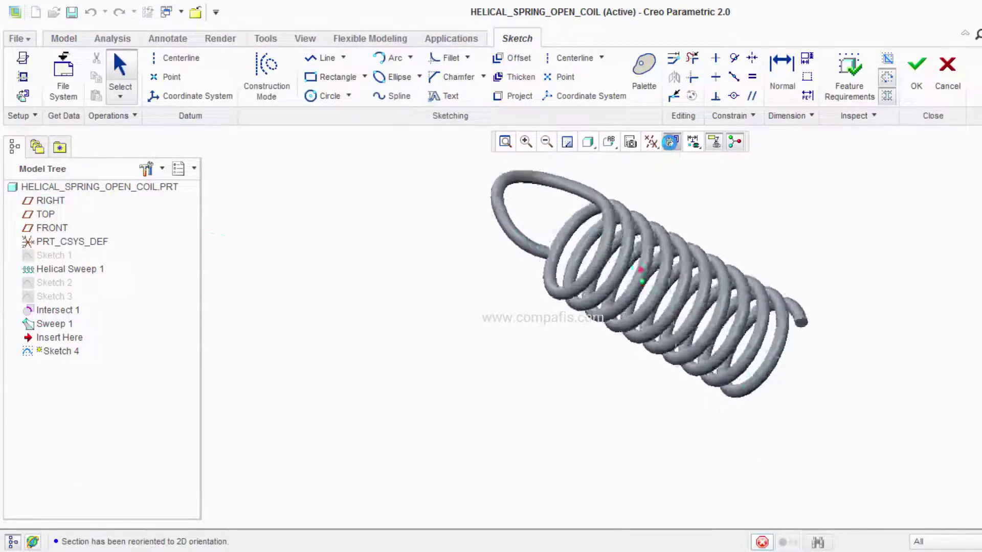
pyautogui.scroll(-5, 888, 324)
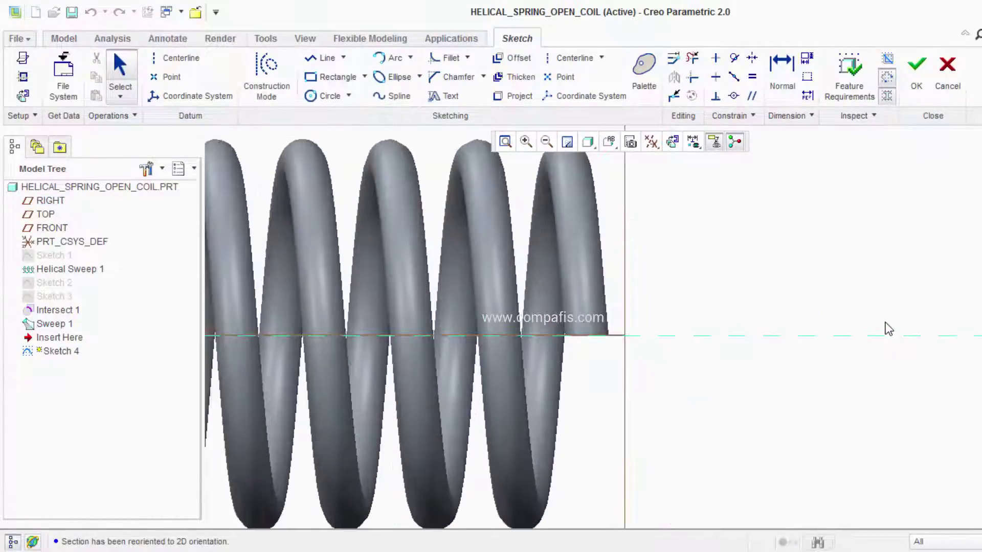
# - Project the wire-end edge of the coil's unhooked end into the sketch
pyautogui.click(527, 97)
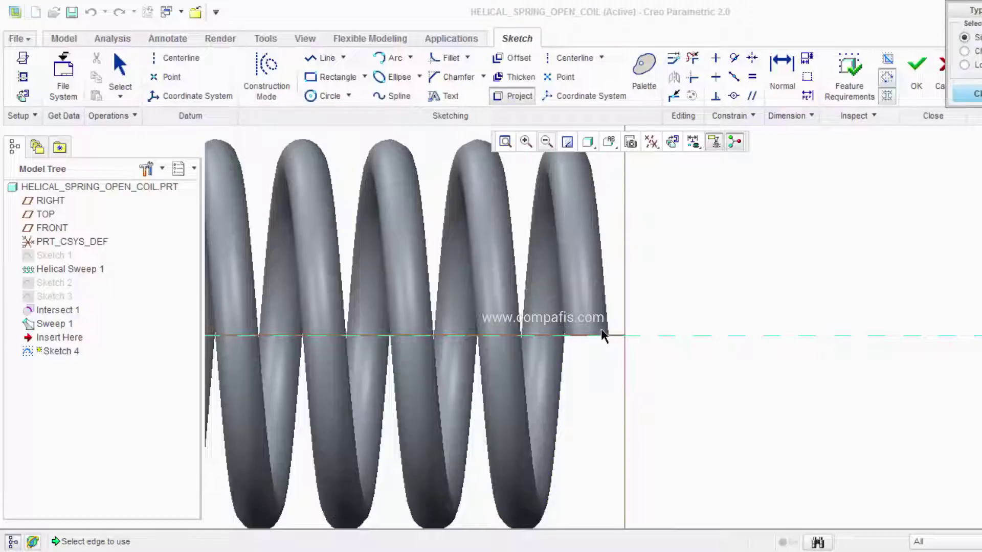
pyautogui.click(602, 336)
pyautogui.click(968, 94)
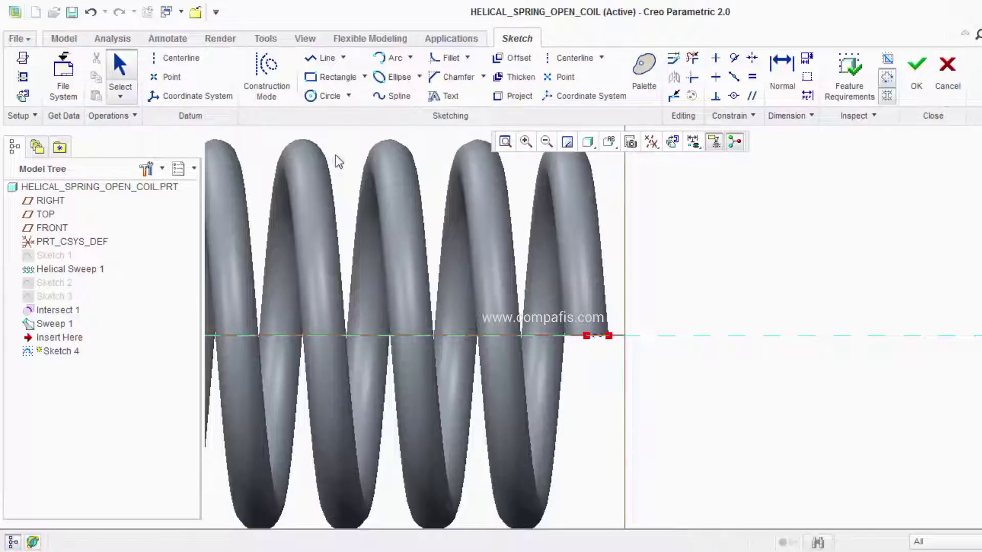
# - Draw a circle about 363 mm in diameter, centred on the axis beyond the coil and passing through the projected edge's inner endpoint
pyautogui.click(326, 96)
pyautogui.click(904, 336)
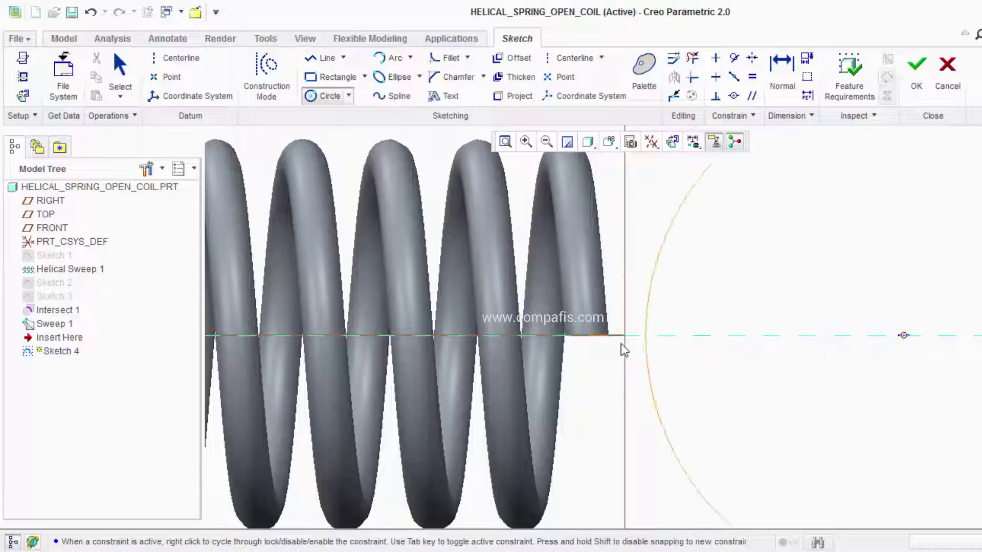
pyautogui.click(587, 336)
pyautogui.middleClick(739, 328)
pyautogui.scroll(-8, 728, 296)
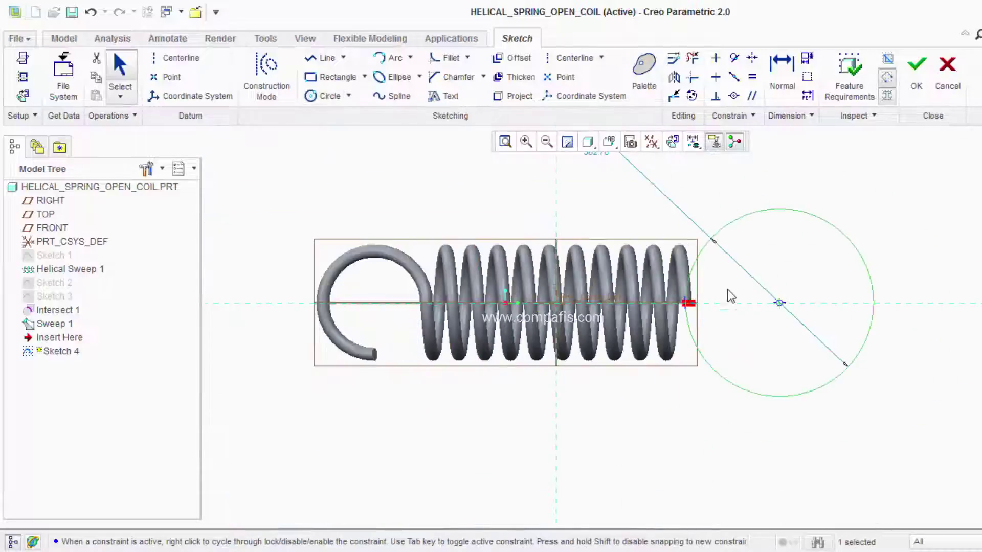
pyautogui.scroll(7, 616, 199)
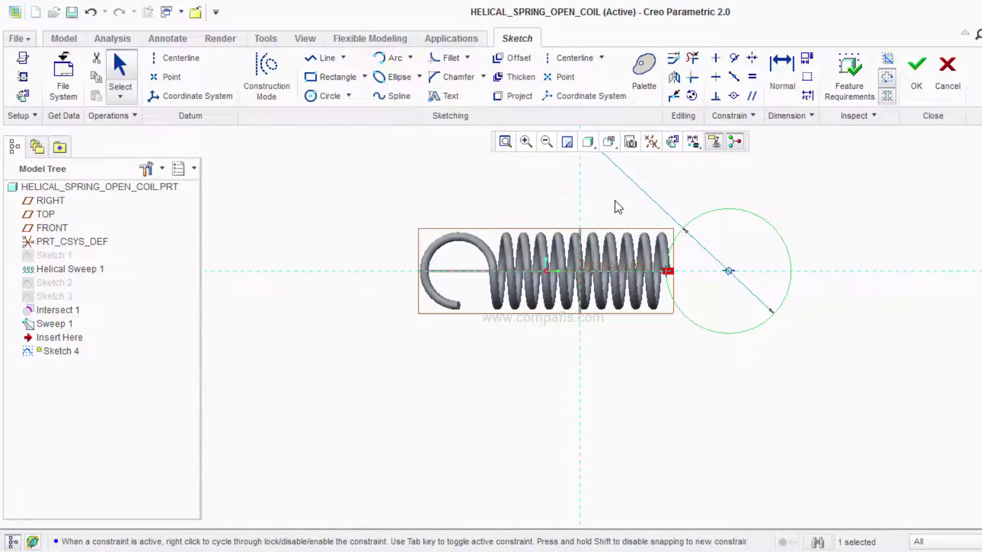
pyautogui.scroll(-2, 628, 203)
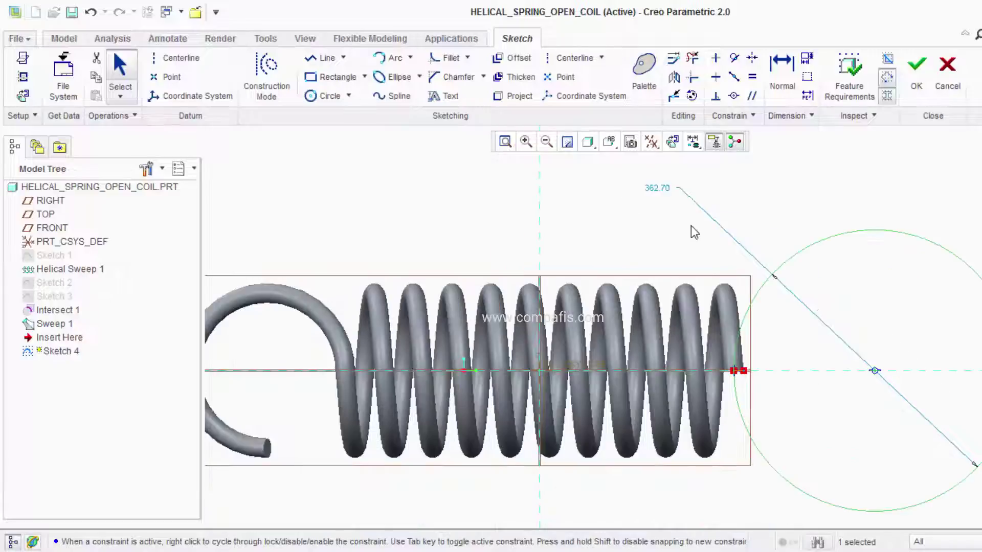
# - Set the circle's diameter to 200 mm
pyautogui.doubleClick(660, 188)
pyautogui.write('2')
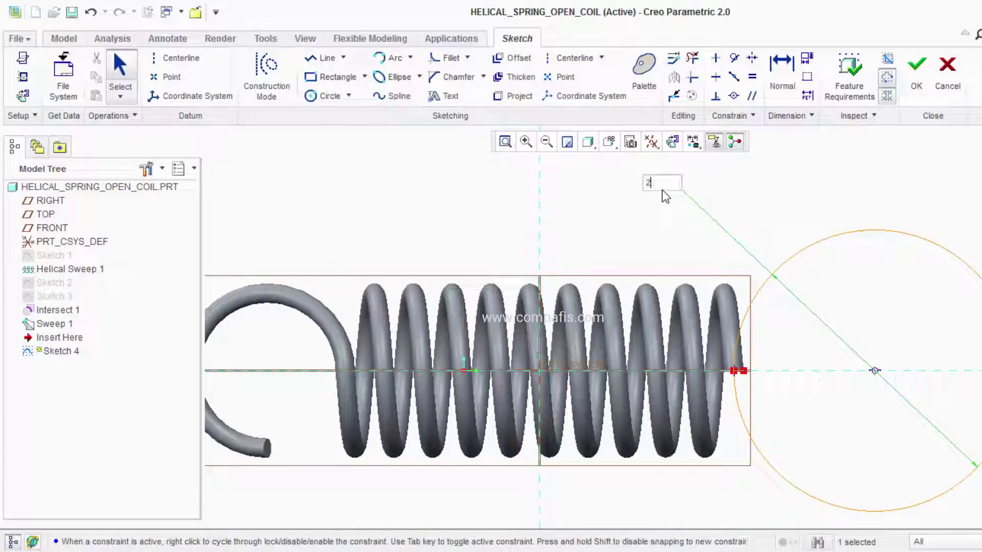
pyautogui.write('00')
pyautogui.press('Return')
pyautogui.scroll(3, 774, 335)
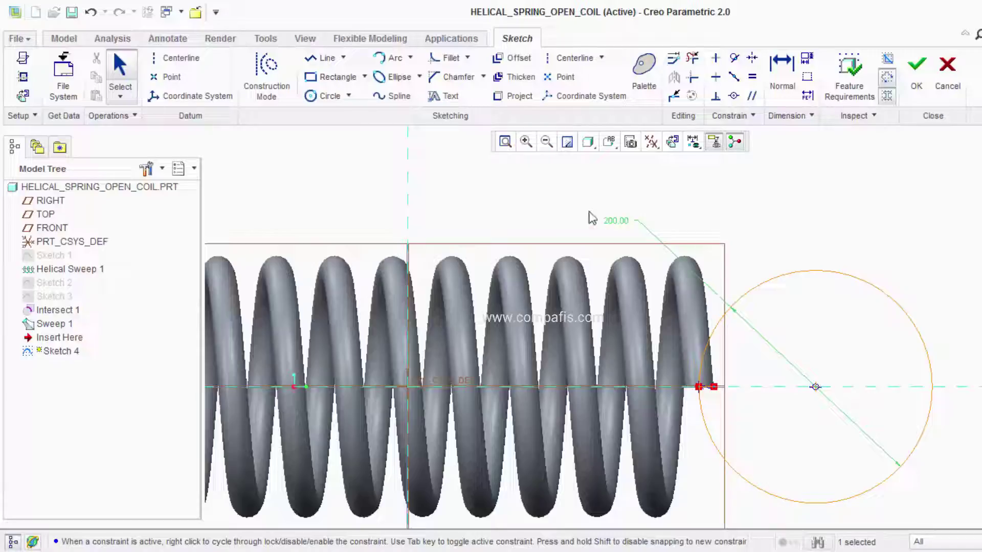
# - Draw a vertical line up from the circle's centre and trim away the line and the upper quarter nearest the coil
pyautogui.click(323, 58)
pyautogui.click(816, 387)
pyautogui.click(816, 236)
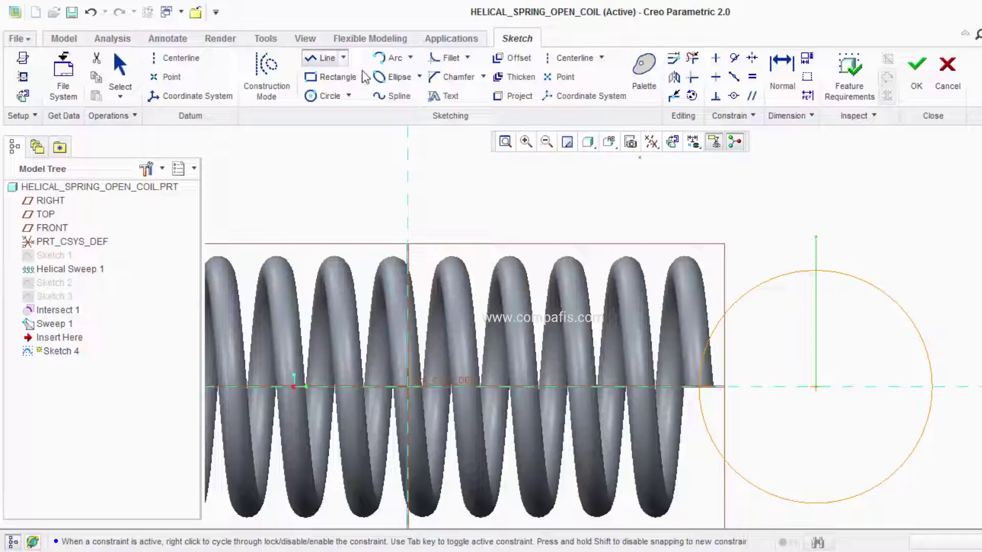
pyautogui.click(692, 58)
pyautogui.moveTo(740, 263)
pyautogui.mouseDown()
pyautogui.moveTo(800, 309)
pyautogui.moveTo(842, 323)
pyautogui.moveTo(801, 295)
pyautogui.moveTo(781, 265)
pyautogui.moveTo(828, 254)
pyautogui.mouseUp()
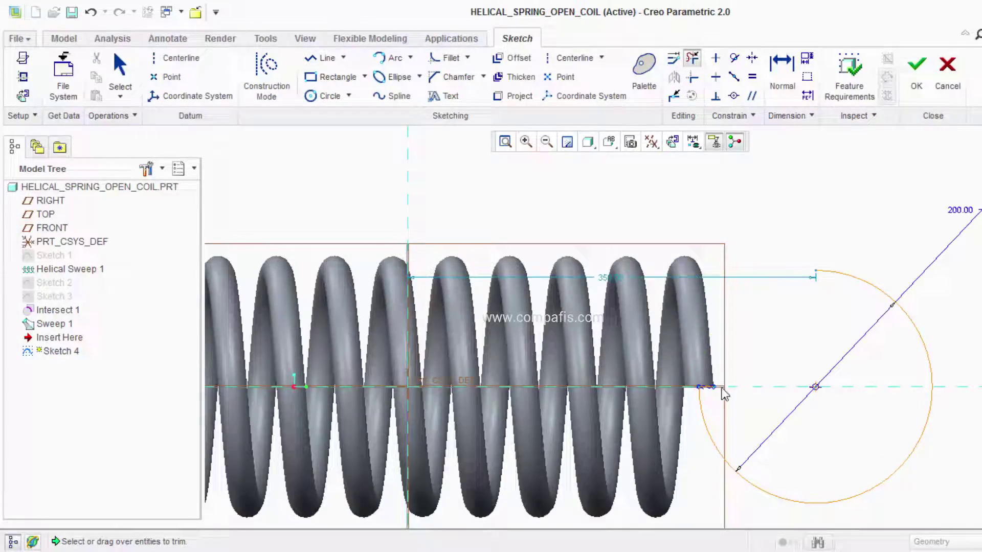
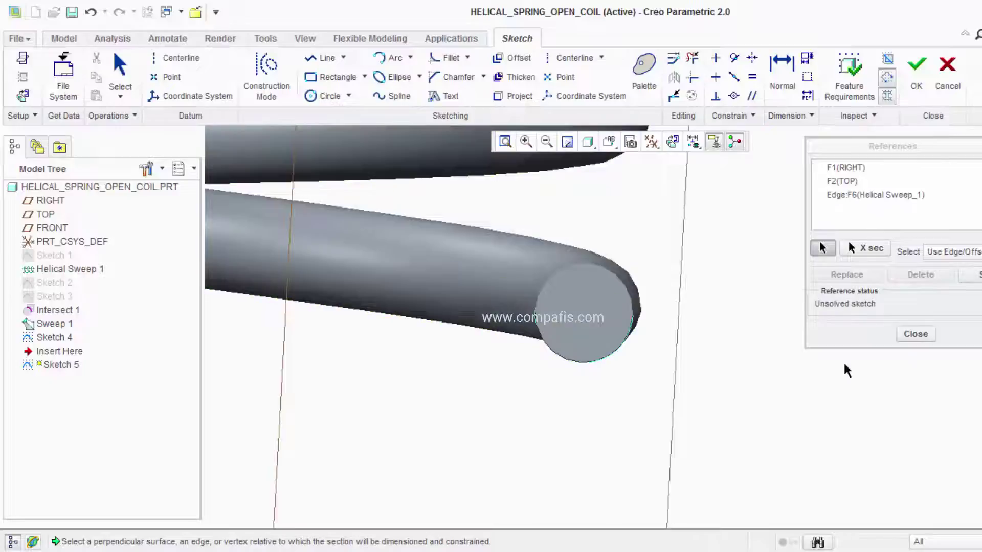
# - Draw a horizontal line across the round wire end in the new sketch
pyautogui.scroll(-2, 737, 423)
pyautogui.click(320, 58)
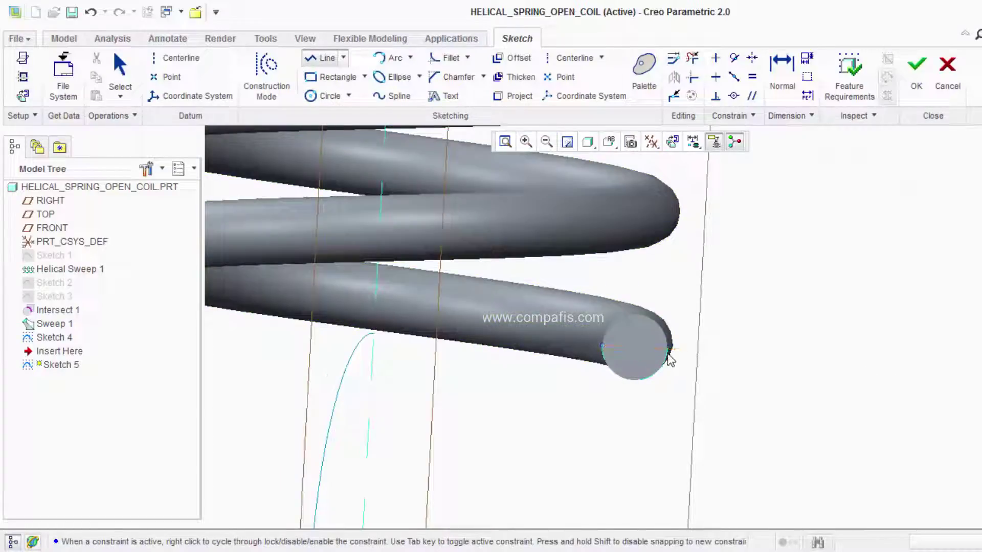
pyautogui.scroll(-2, 569, 420)
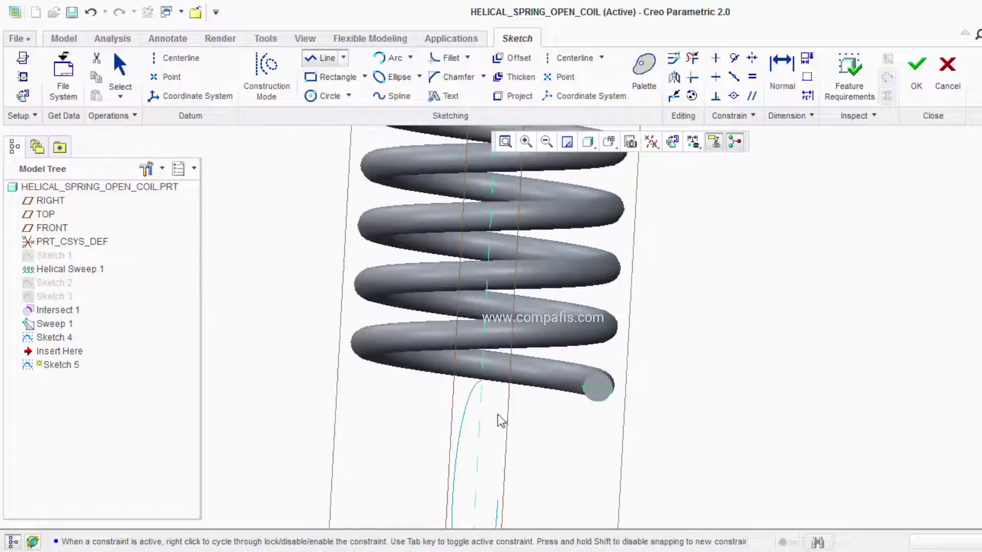
pyautogui.rightClick(730, 311)
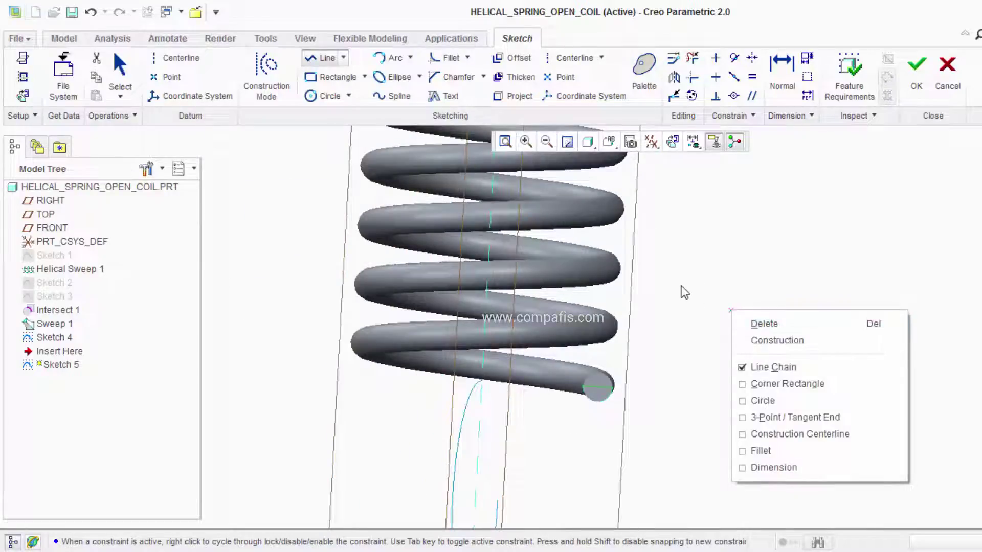
pyautogui.press('Escape')
pyautogui.press('Escape')
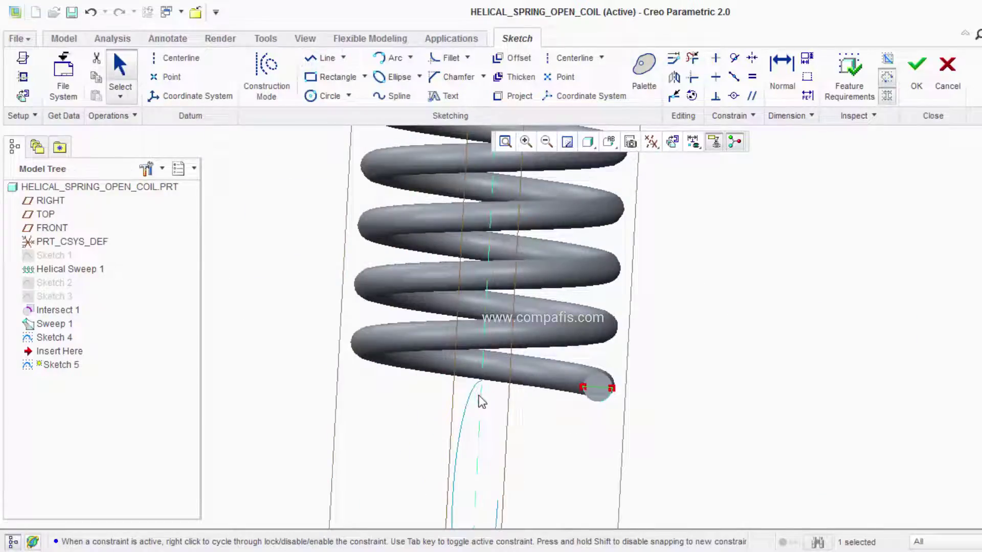
# - Add the three-quarter arc of Sketch 4 as a sketch reference and return to the straight-on sketch view
pyautogui.moveTo(611, 388); pyautogui.dragTo(675, 134, button='middle')
pyautogui.click(673, 143)
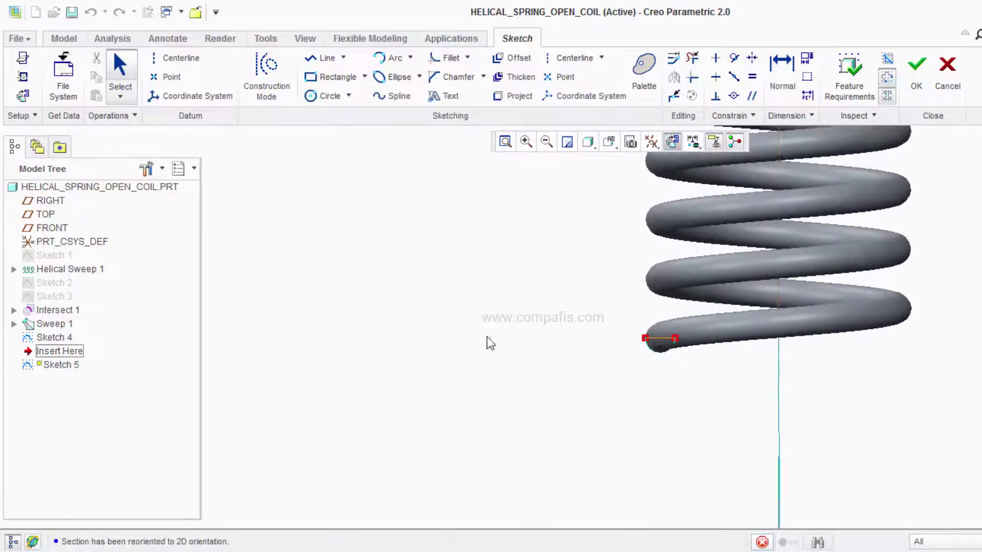
pyautogui.rightClick(480, 315)
pyautogui.click(521, 345)
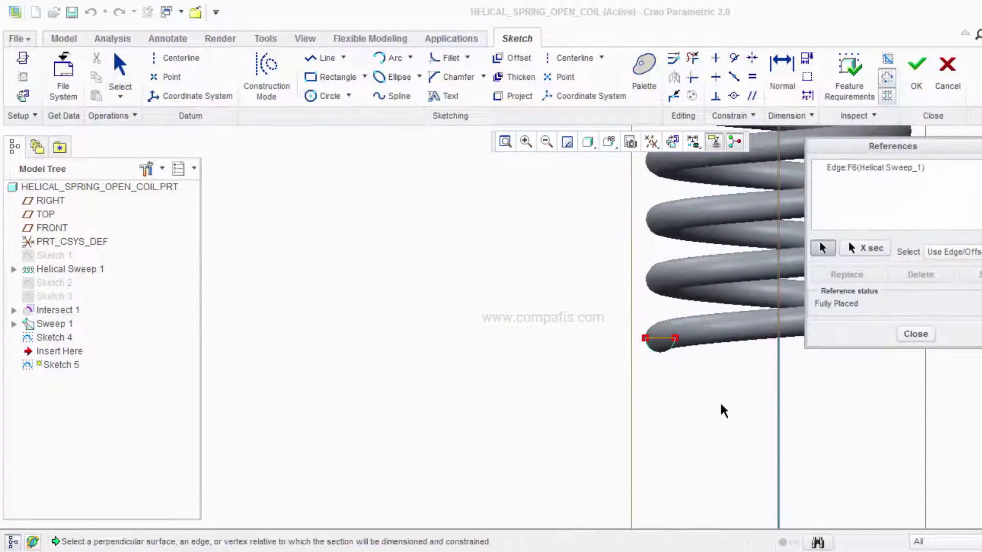
pyautogui.moveTo(720, 405); pyautogui.dragTo(732, 447, button='middle')
pyautogui.click(740, 450)
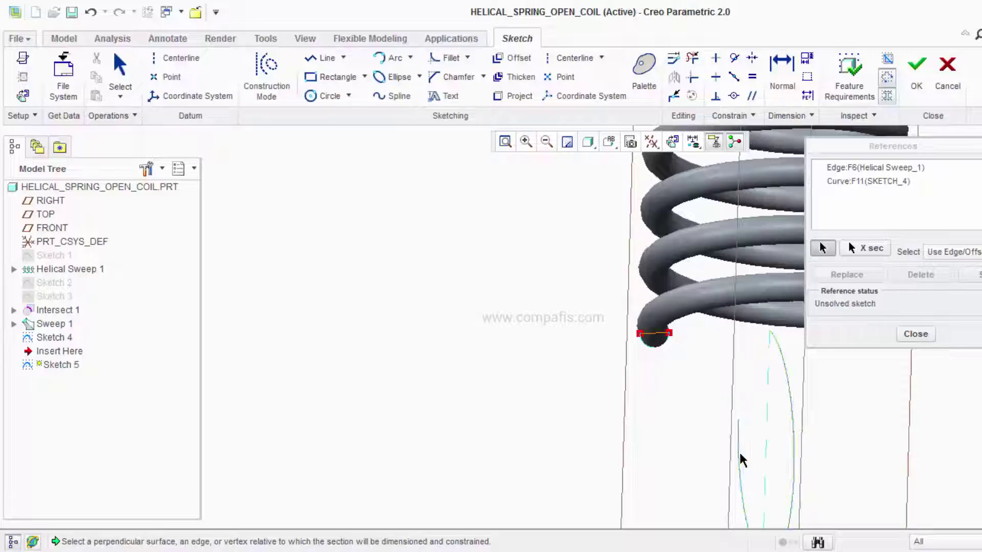
pyautogui.click(931, 335)
pyautogui.click(674, 143)
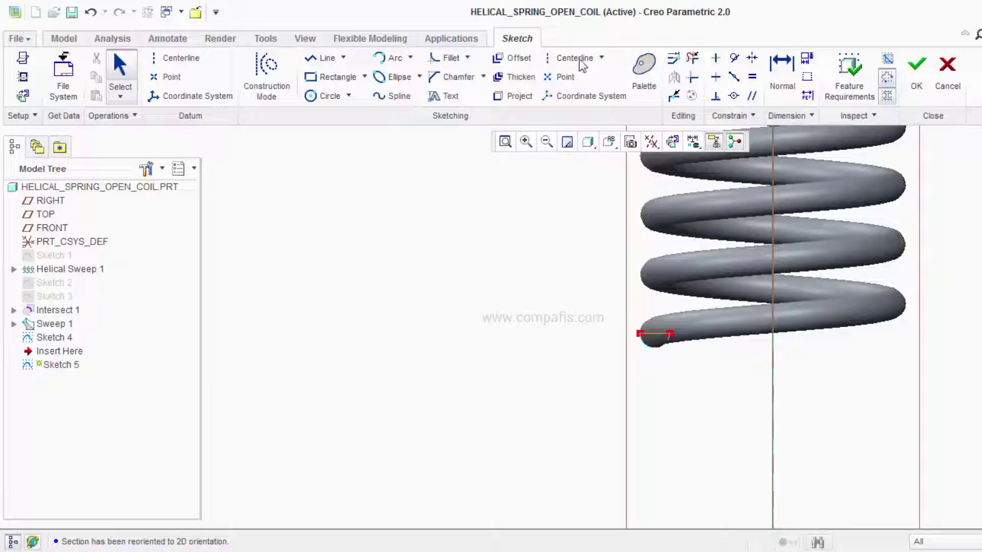
# - Draw an arc of about 250 mm radius from the wire-end line's midpoint to the reference arc's lower end, tangent to the vertical reference
pyautogui.click(387, 61)
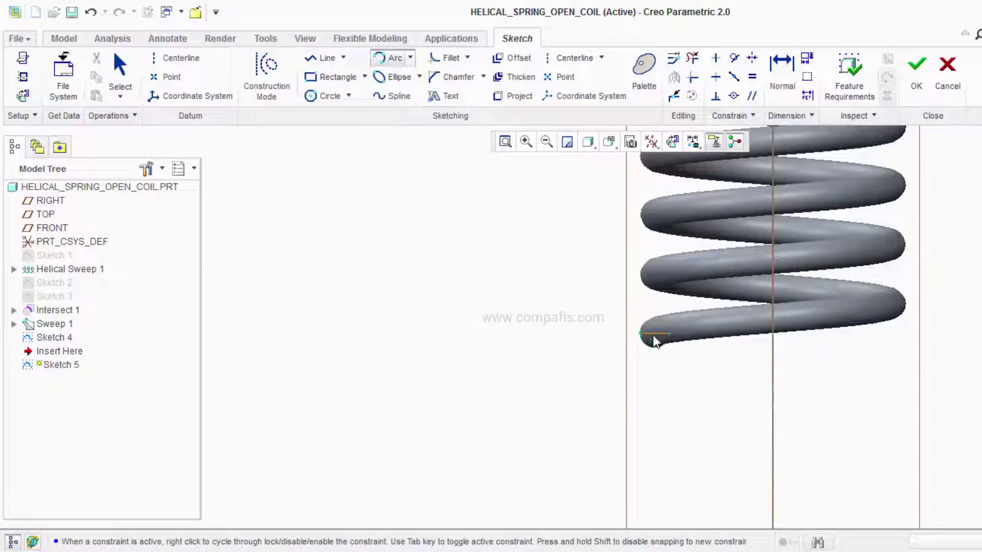
pyautogui.click(748, 449)
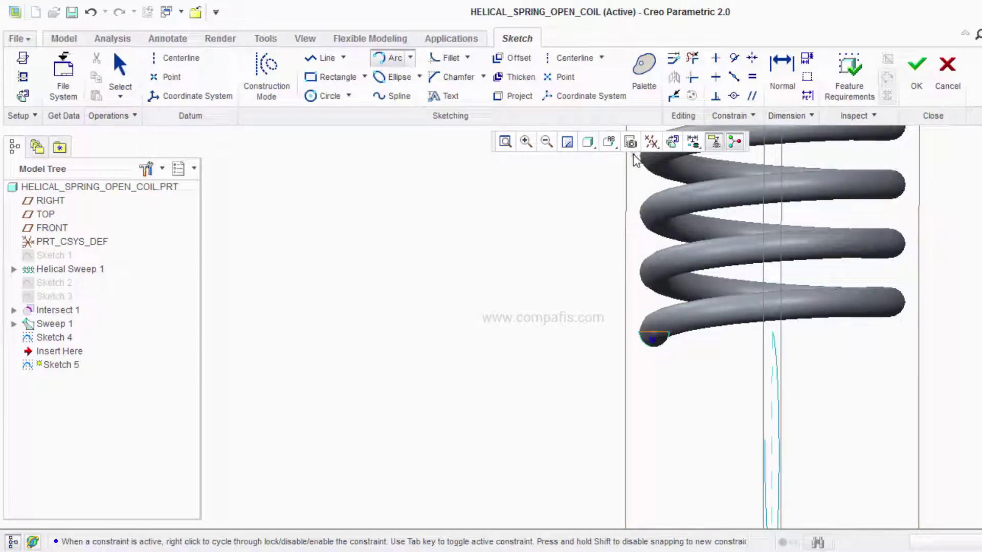
pyautogui.click(652, 143)
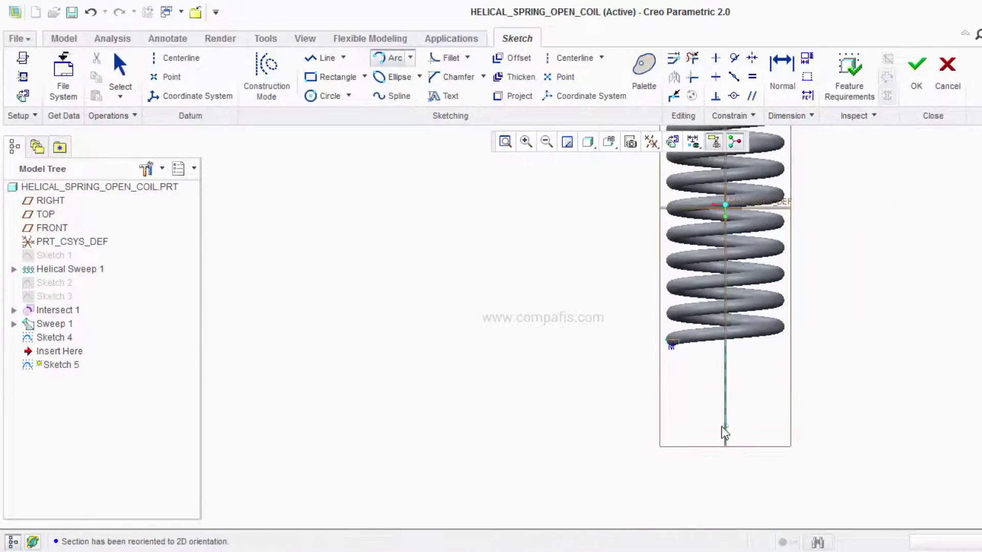
pyautogui.click(731, 468)
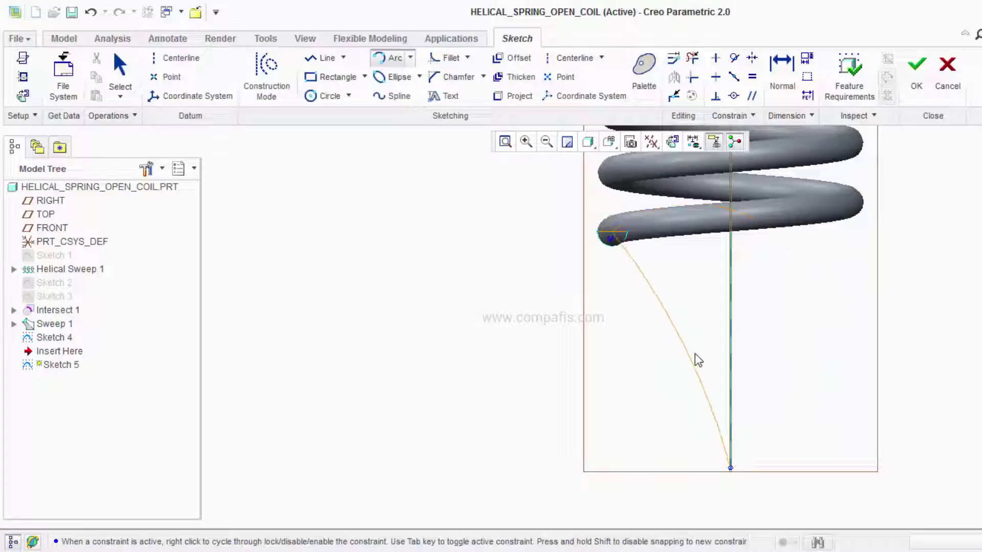
pyautogui.click(701, 341)
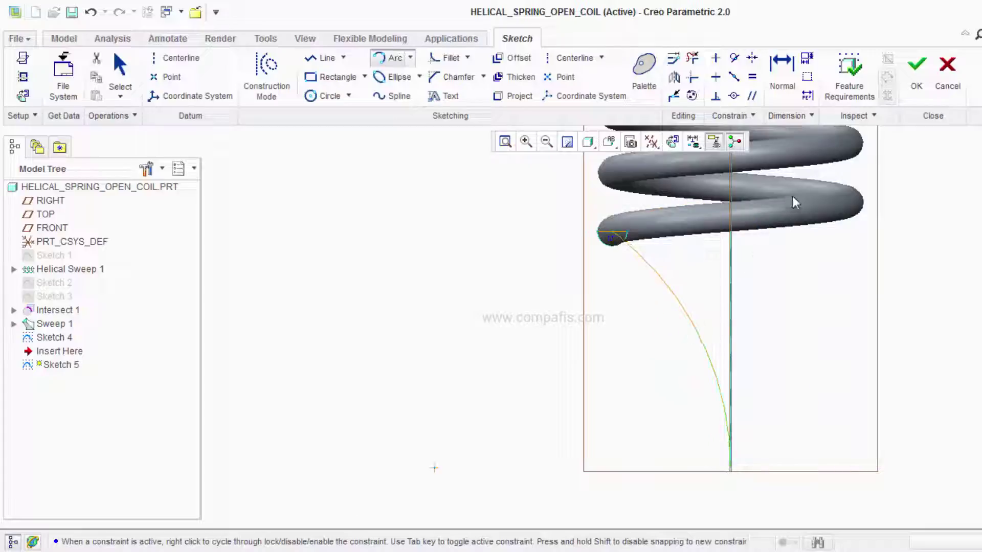
# - Trim away the horizontal line at the wire end, keeping only the arc, and finish the sketch
pyautogui.click(690, 59)
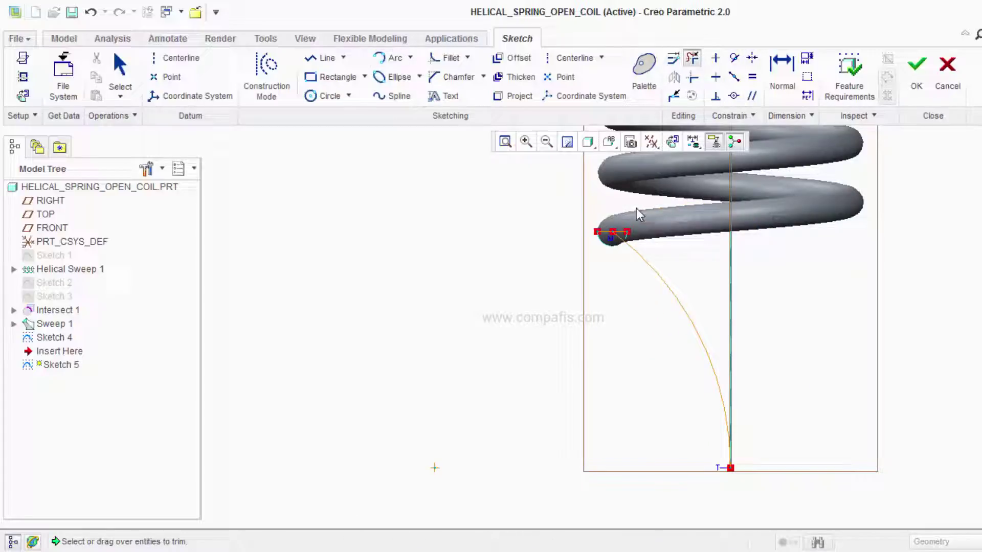
pyautogui.click(628, 239)
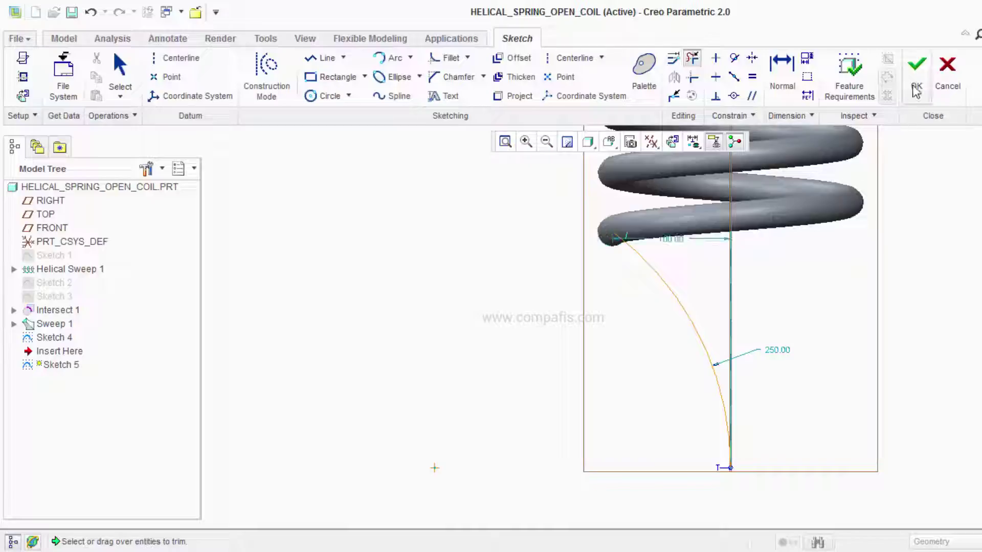
pyautogui.click(916, 66)
# - Intersect Sketch 5 with Sketch 4 to create the path curve for the second hook
pyautogui.scroll(5, 783, 364)
pyautogui.moveTo(783, 364)
pyautogui.mouseDown(button='middle')
pyautogui.moveTo(803, 306)
pyautogui.moveTo(806, 229)
pyautogui.moveTo(817, 230)
pyautogui.moveTo(829, 125)
pyautogui.mouseUp(button='middle')
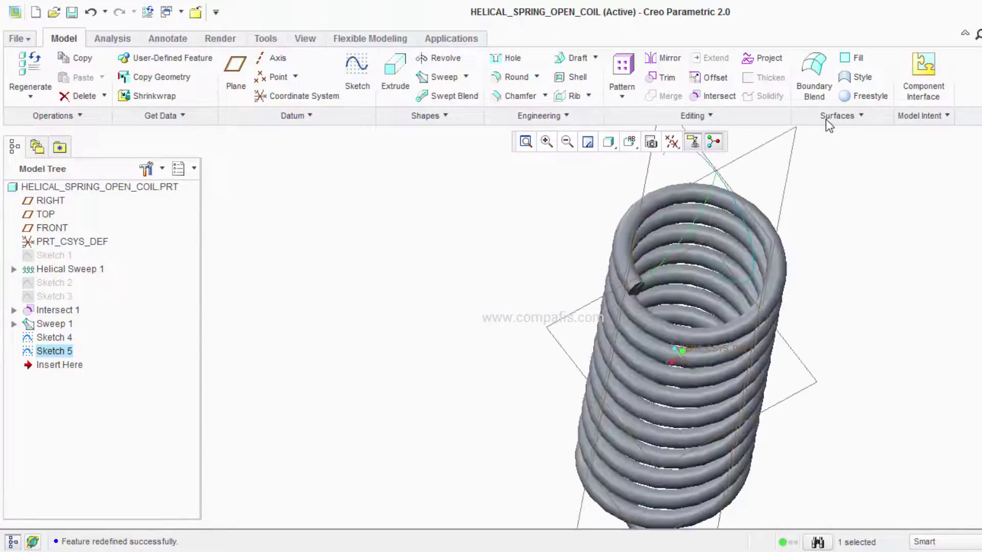
pyautogui.scroll(-1, 665, 66)
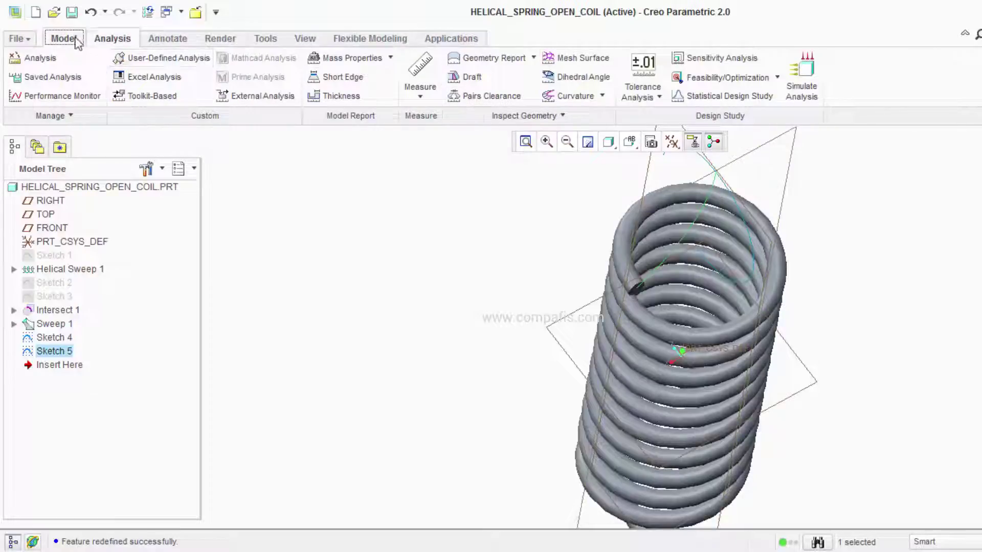
pyautogui.click(64, 39)
pyautogui.click(716, 96)
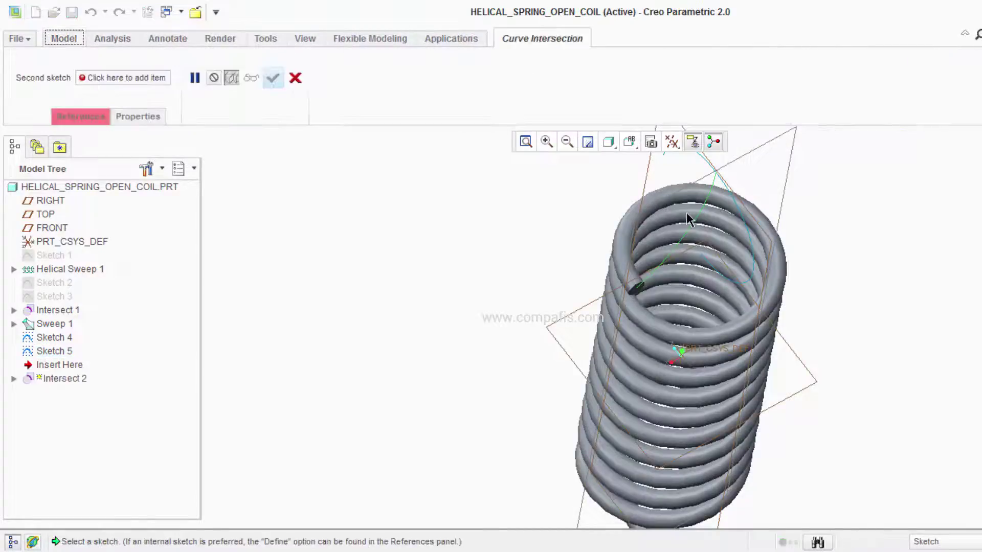
pyautogui.click(703, 221)
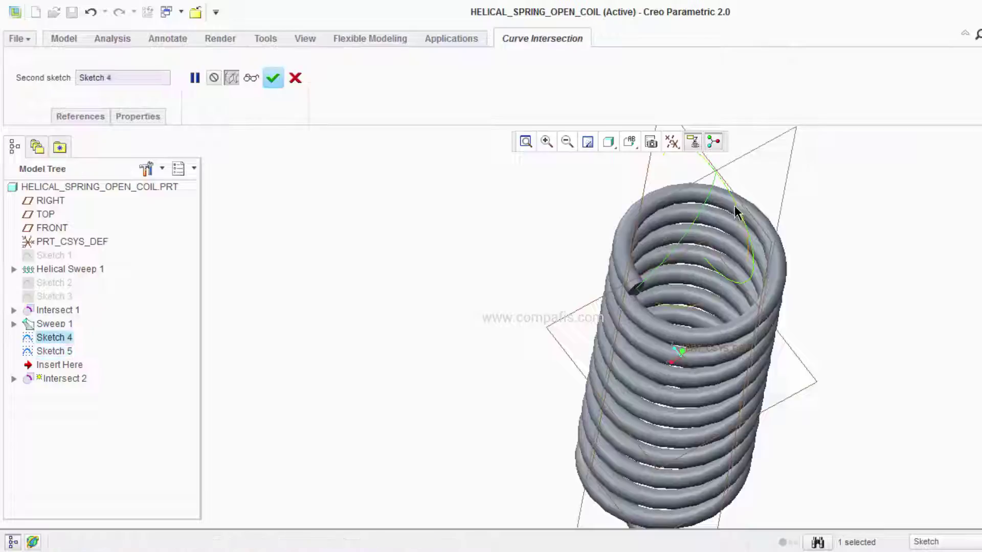
pyautogui.click(273, 78)
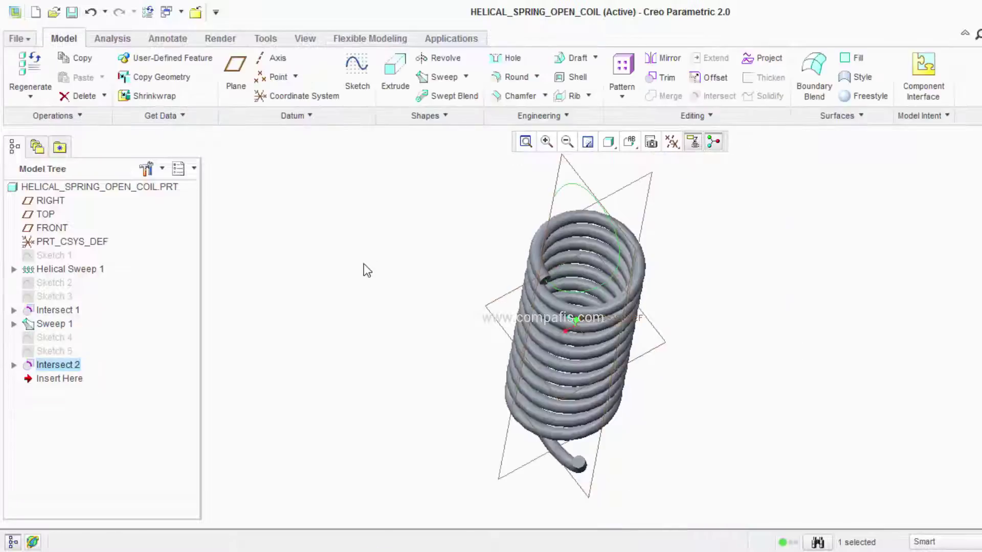
# - Sweep a circular section matching the round wire end along the intersected curve to form the second hook
pyautogui.click(432, 77)
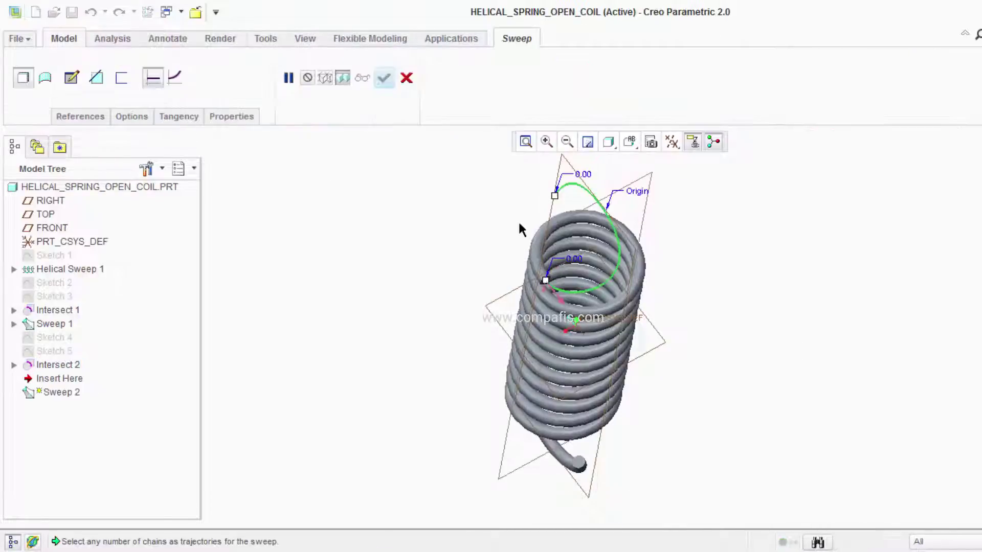
pyautogui.click(70, 81)
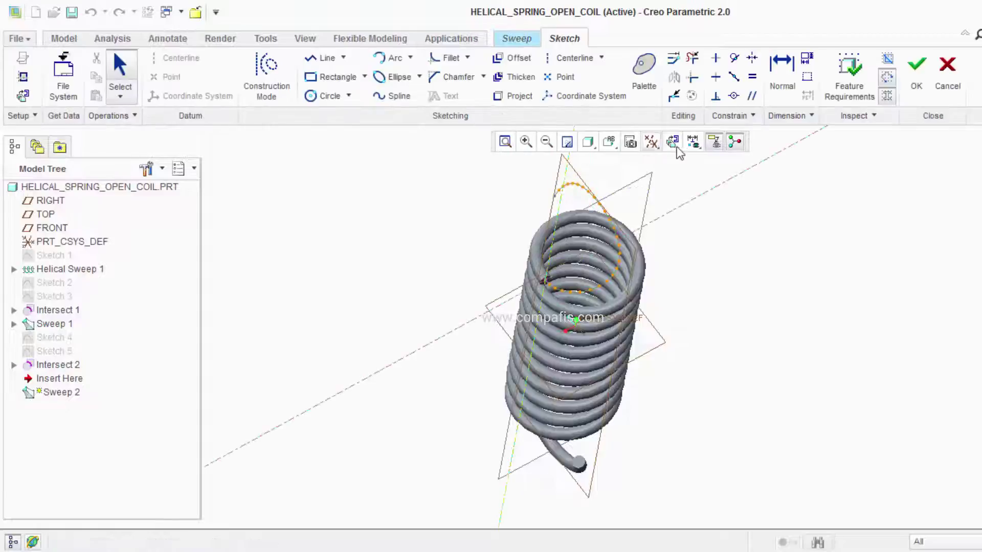
pyautogui.scroll(5, 581, 432)
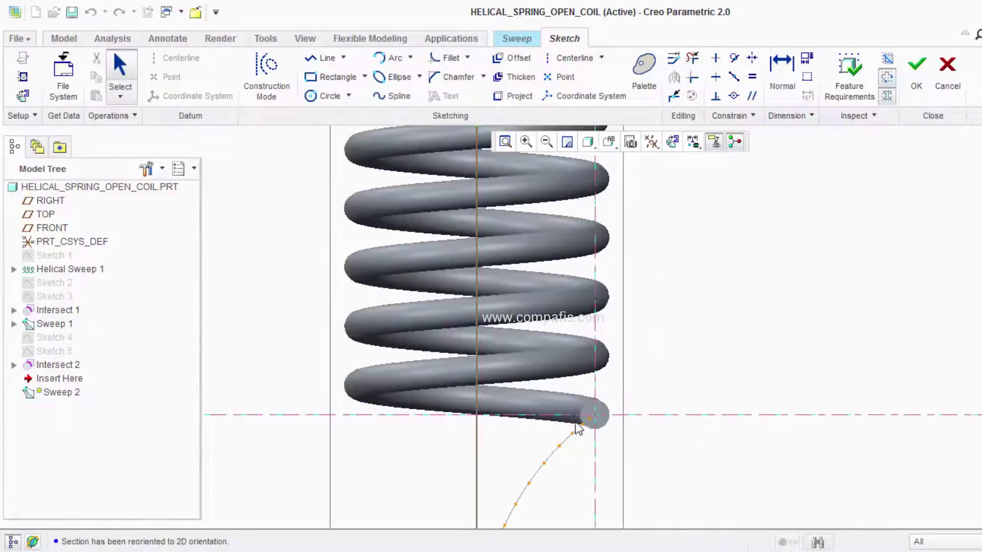
pyautogui.click(330, 96)
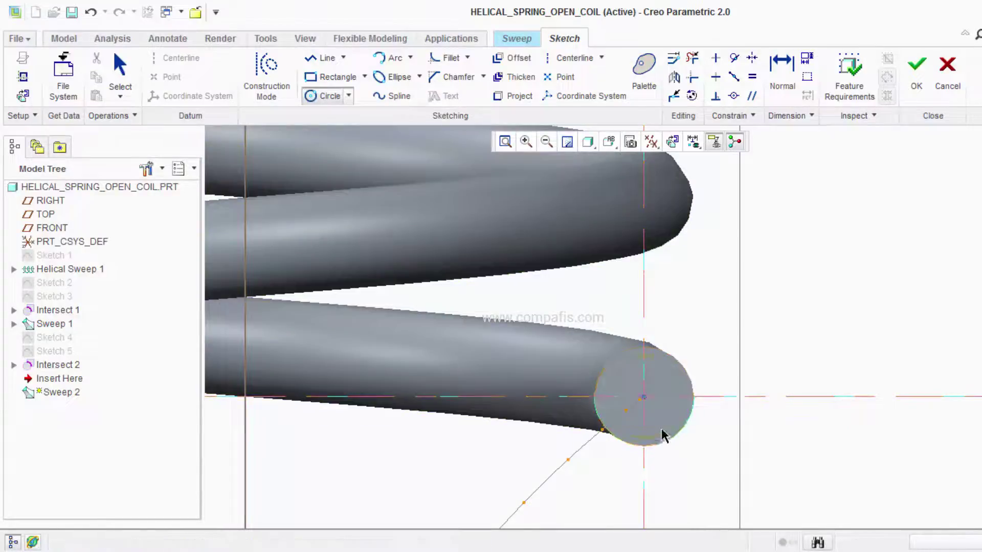
pyautogui.click(660, 443)
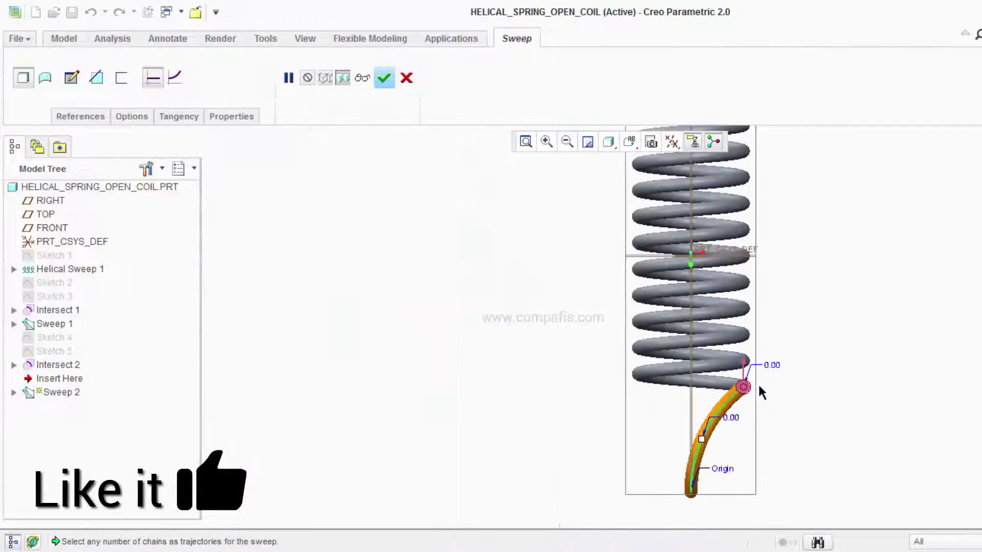
pyautogui.scroll(-2, 757, 391)
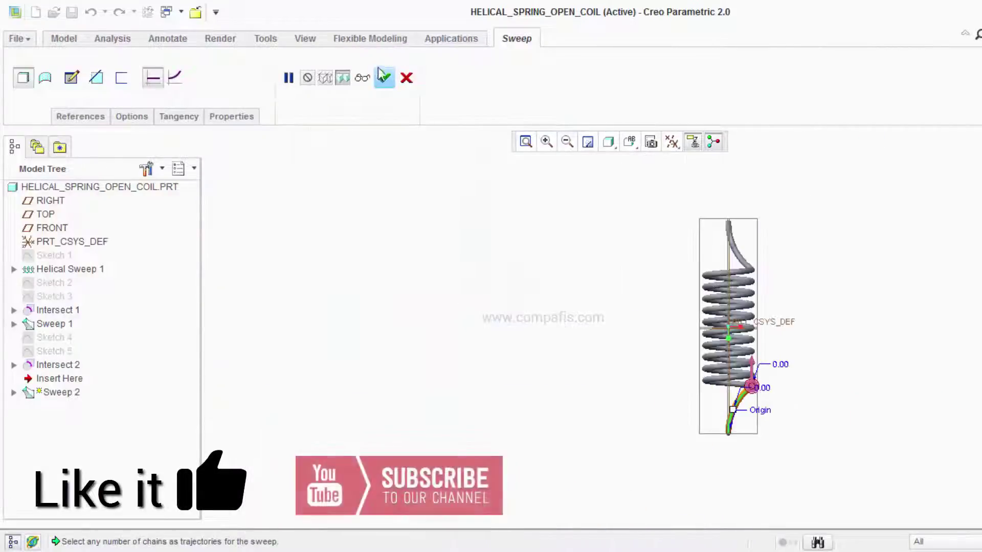
pyautogui.middleClick(610, 264)
pyautogui.moveTo(665, 230); pyautogui.dragTo(734, 188, button='middle')
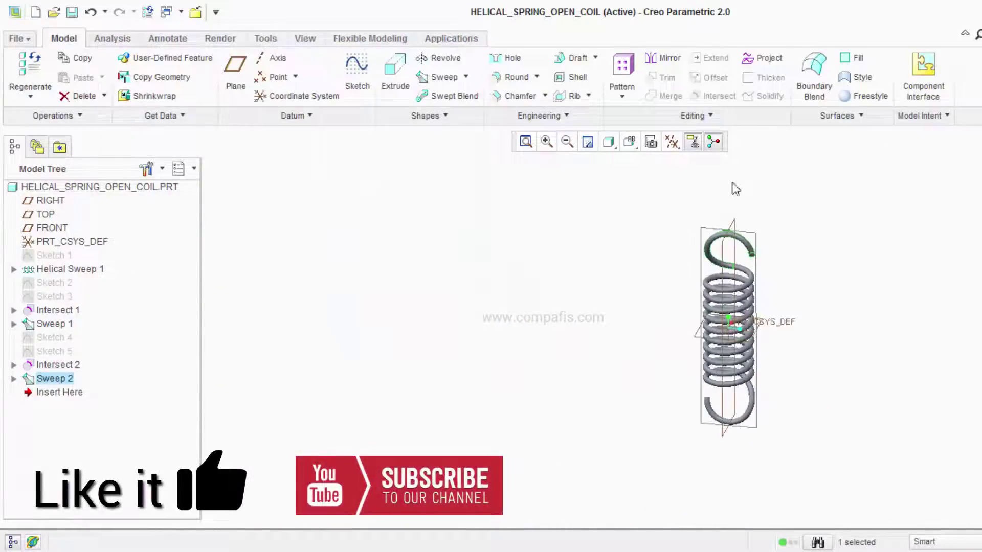
pyautogui.scroll(3, 926, 326)
pyautogui.scroll(-2, 727, 307)
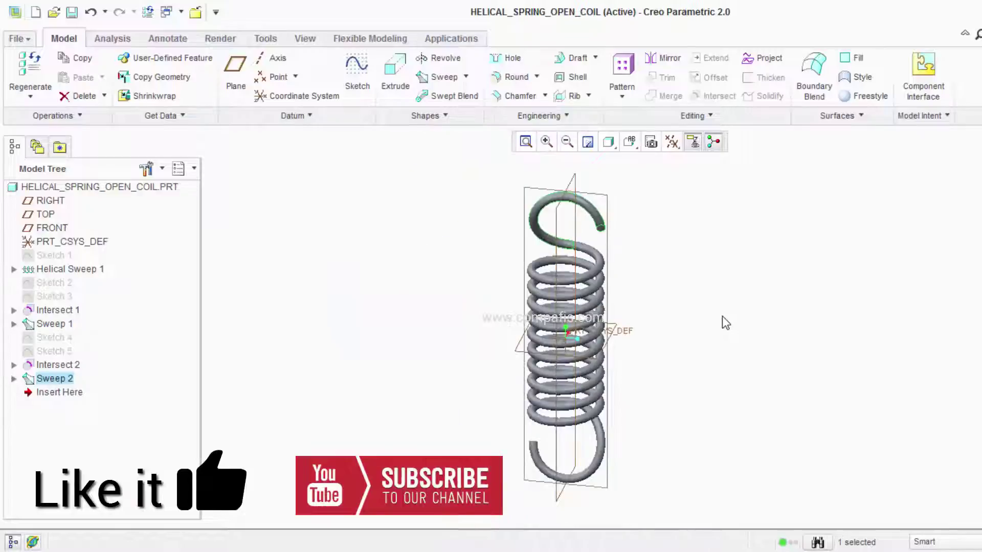